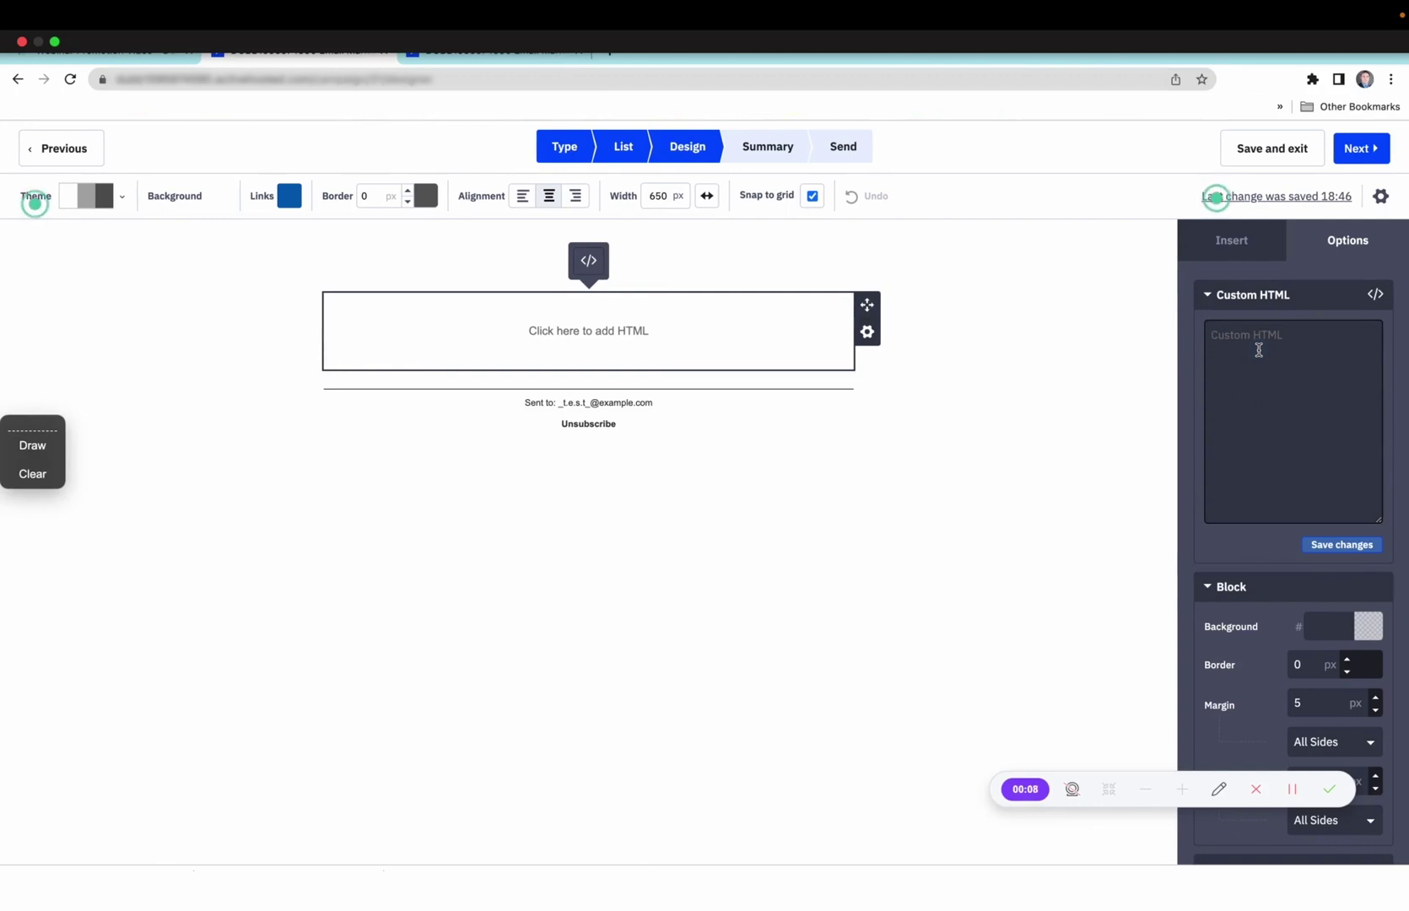
Paste the Dubb video HTML into the Custom HTML block and save it to show the thumbnail
{"action": "key", "text": "super+v"}
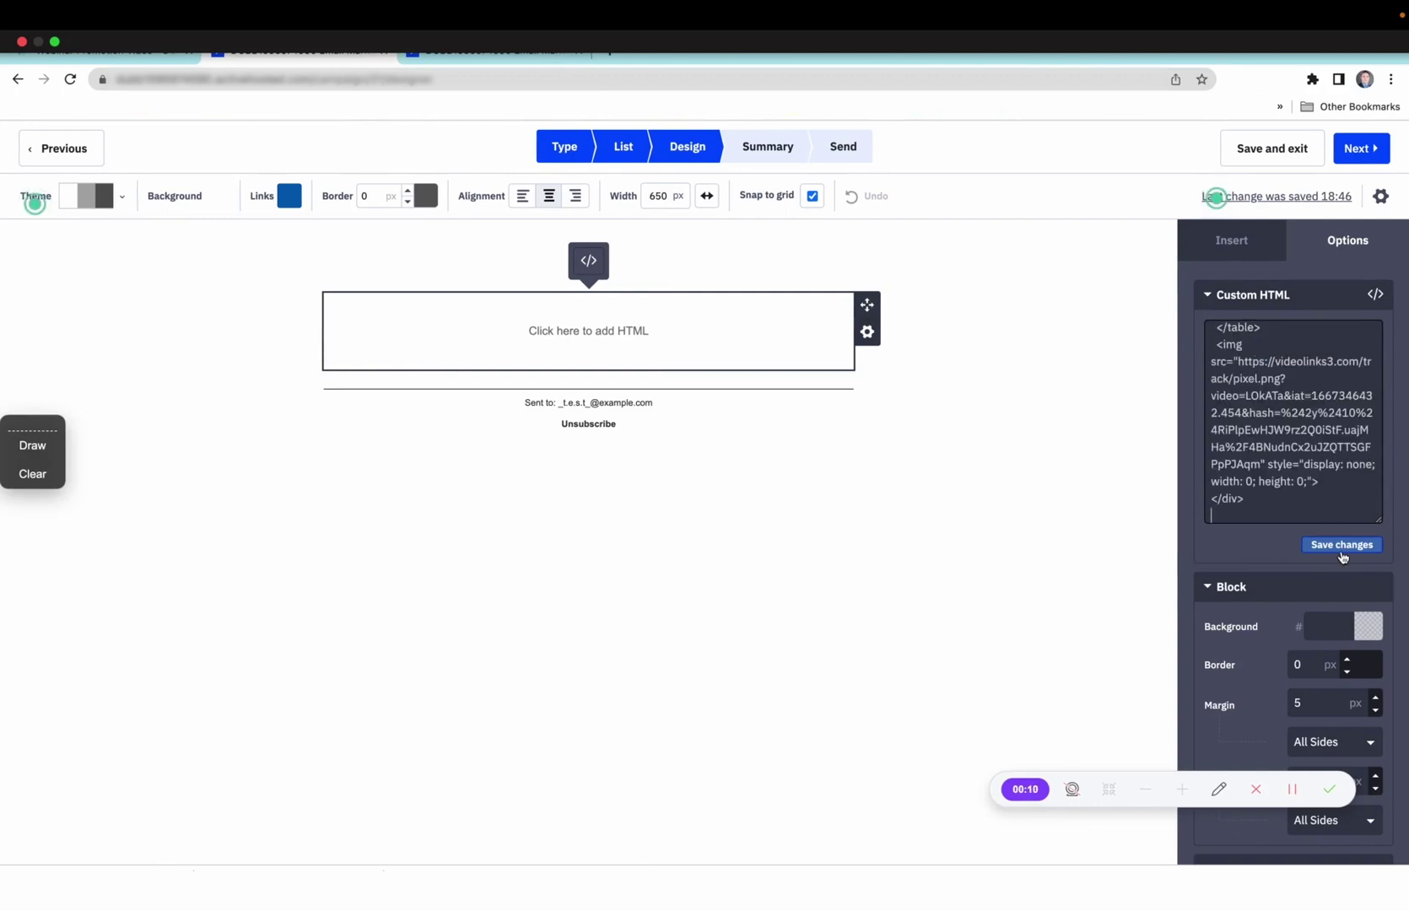
{"action": "left_click", "coordinate": [1340, 553]}
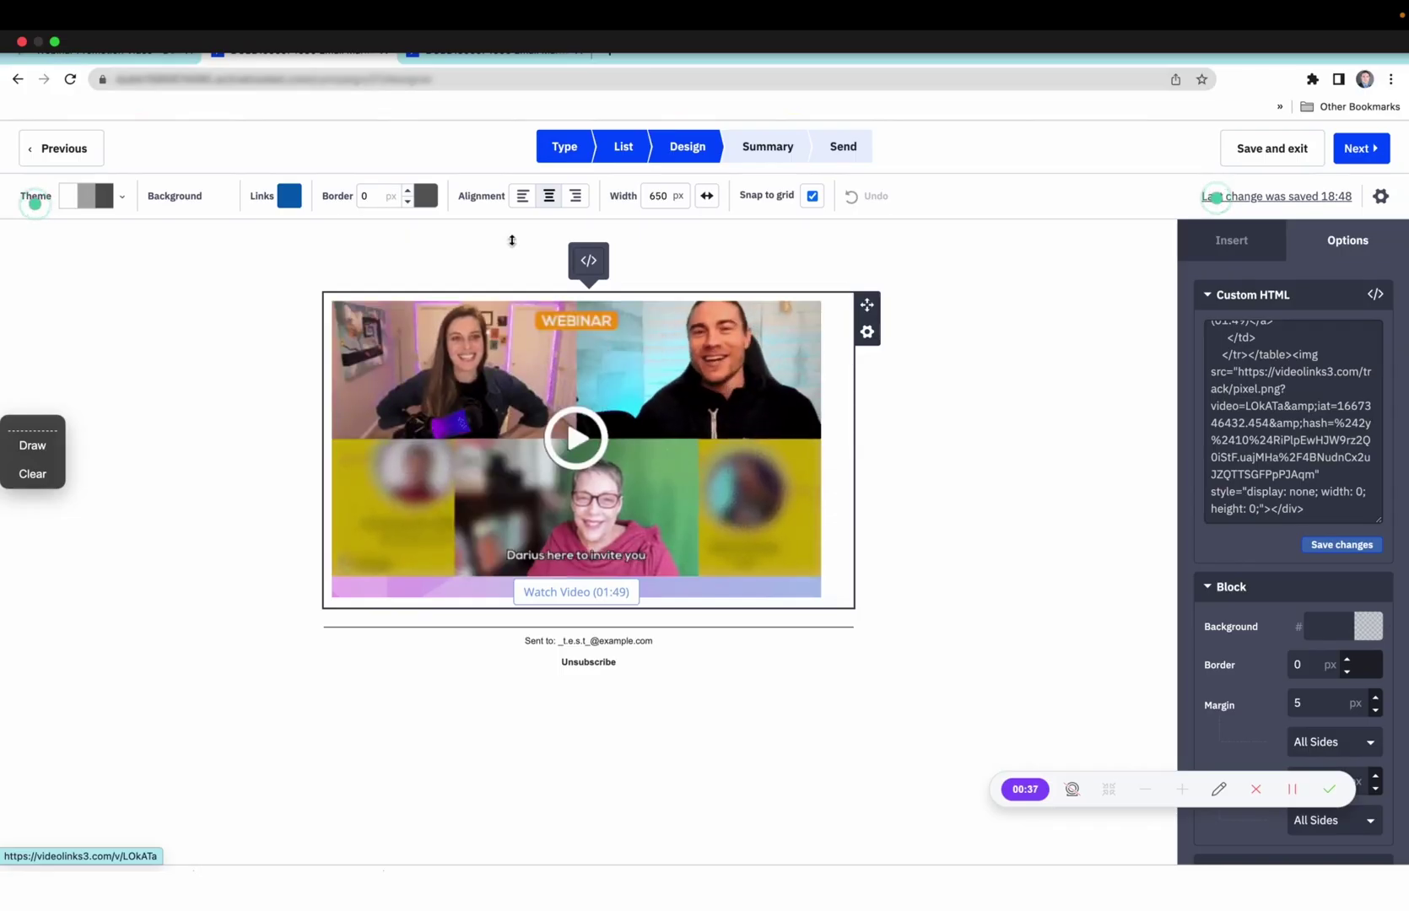
Find the Dubb screen recorder extension in the Chrome Web Store and add it to Chrome
{"action": "left_click", "coordinate": [609, 50]}
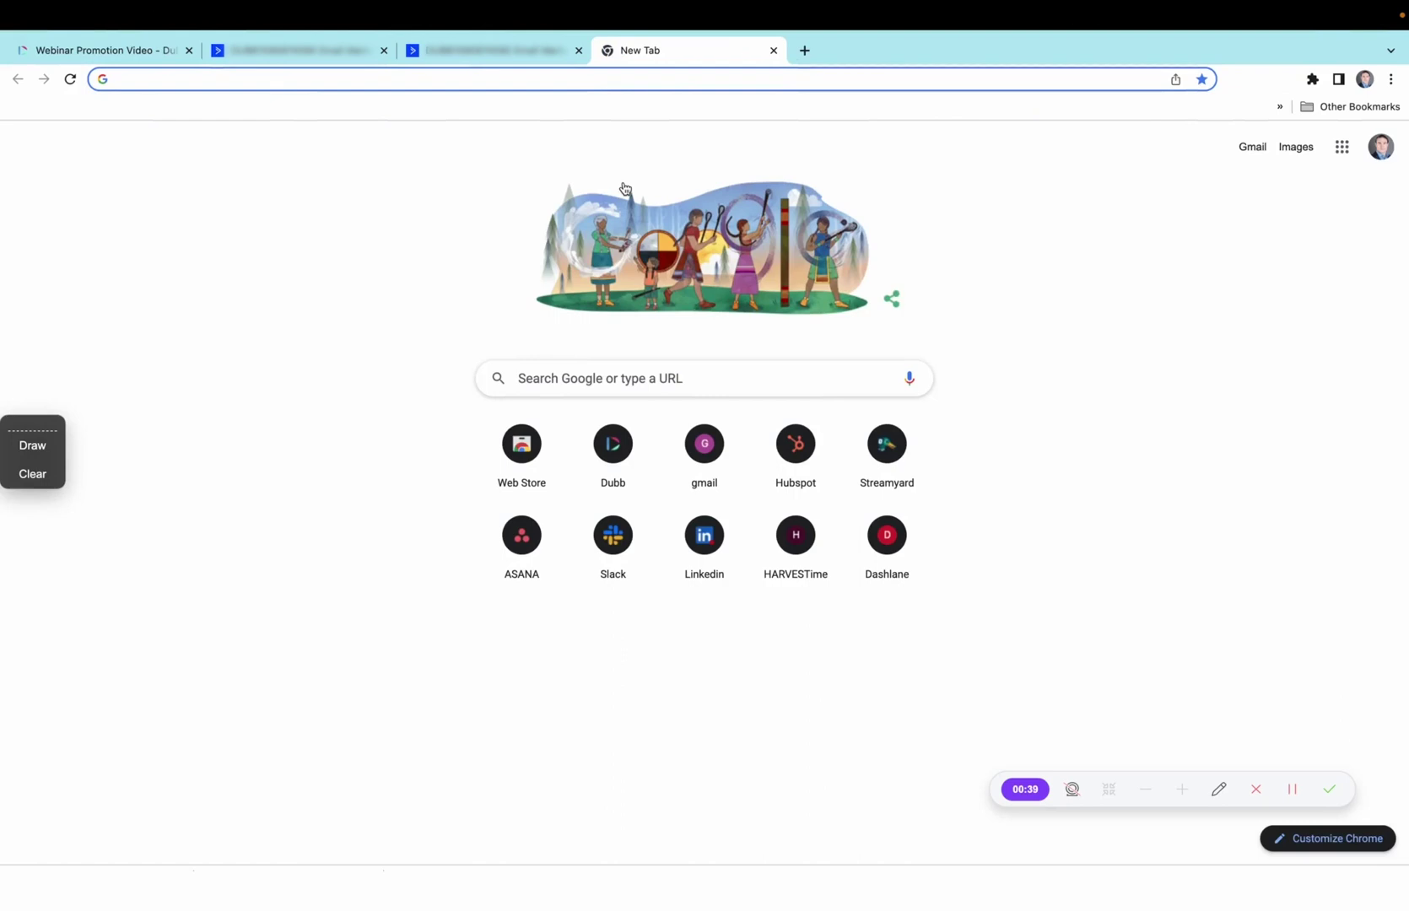
{"action": "type", "text": "dubb chr"}
{"action": "left_click", "coordinate": [626, 189]}
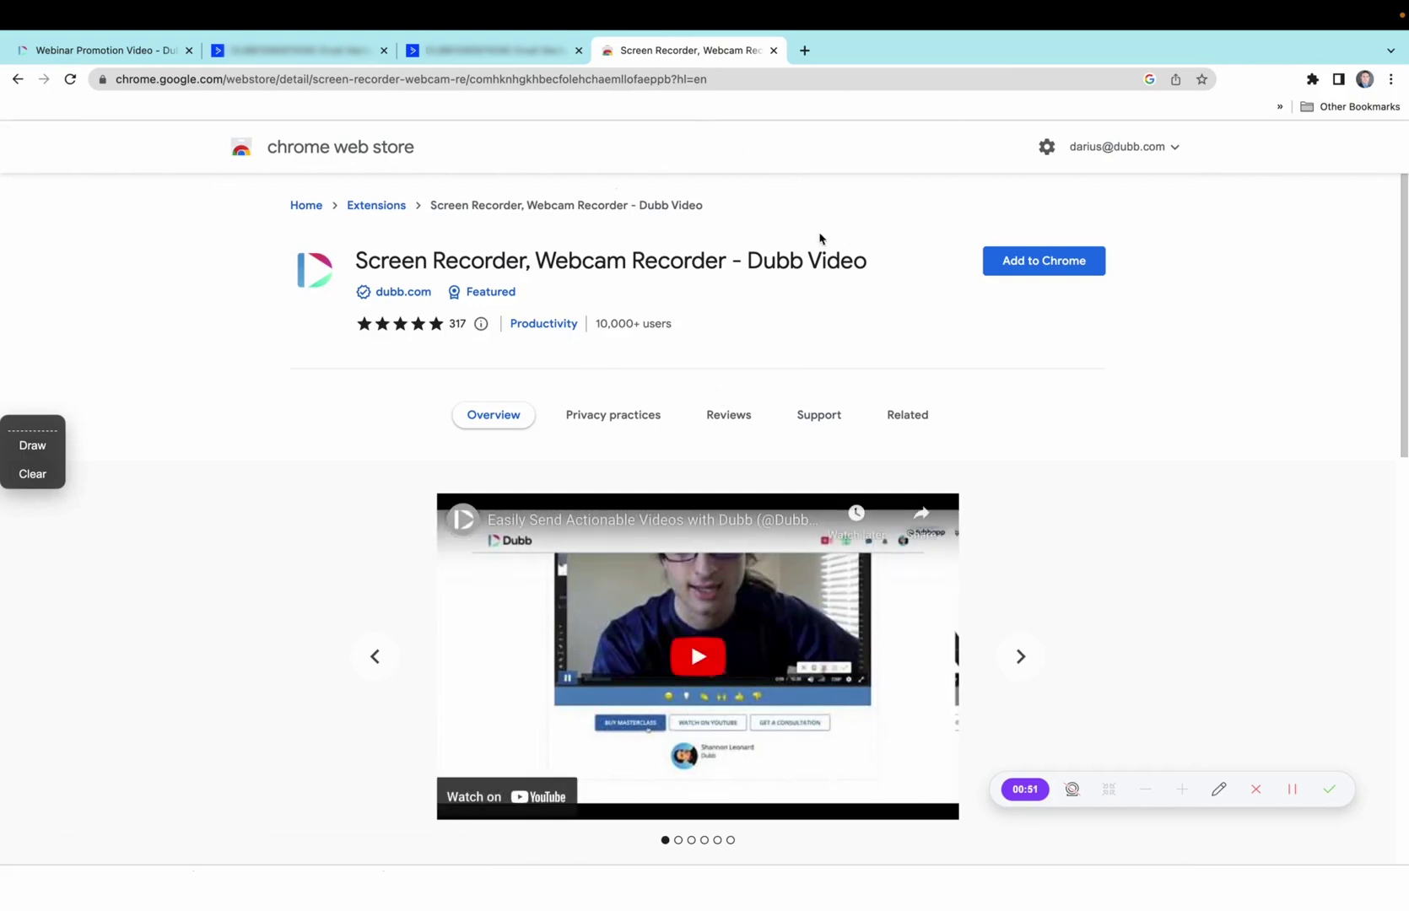
{"action": "left_click", "coordinate": [1034, 263]}
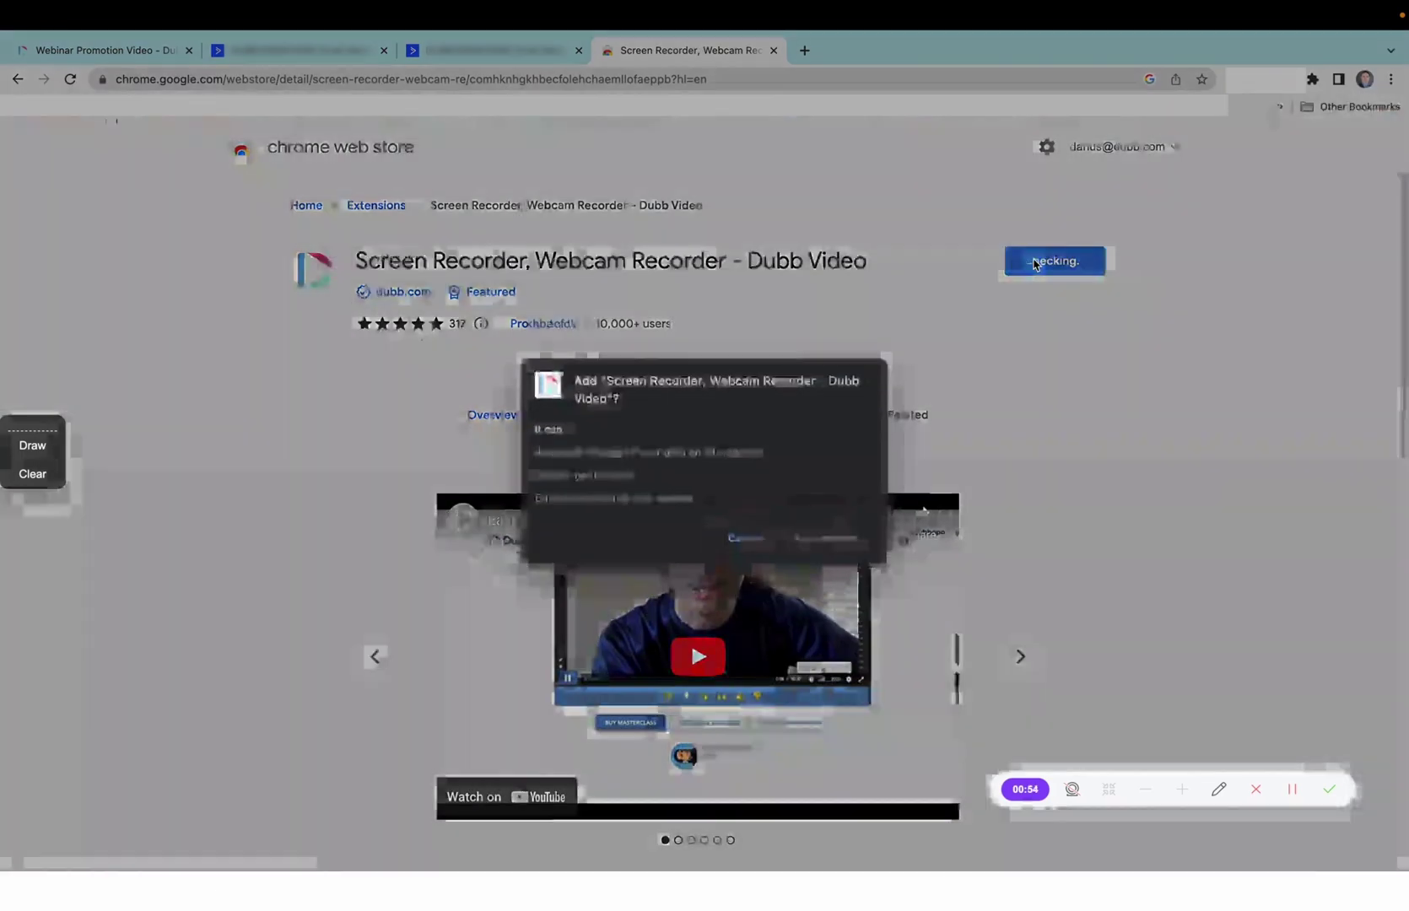
{"action": "left_click", "coordinate": [825, 549]}
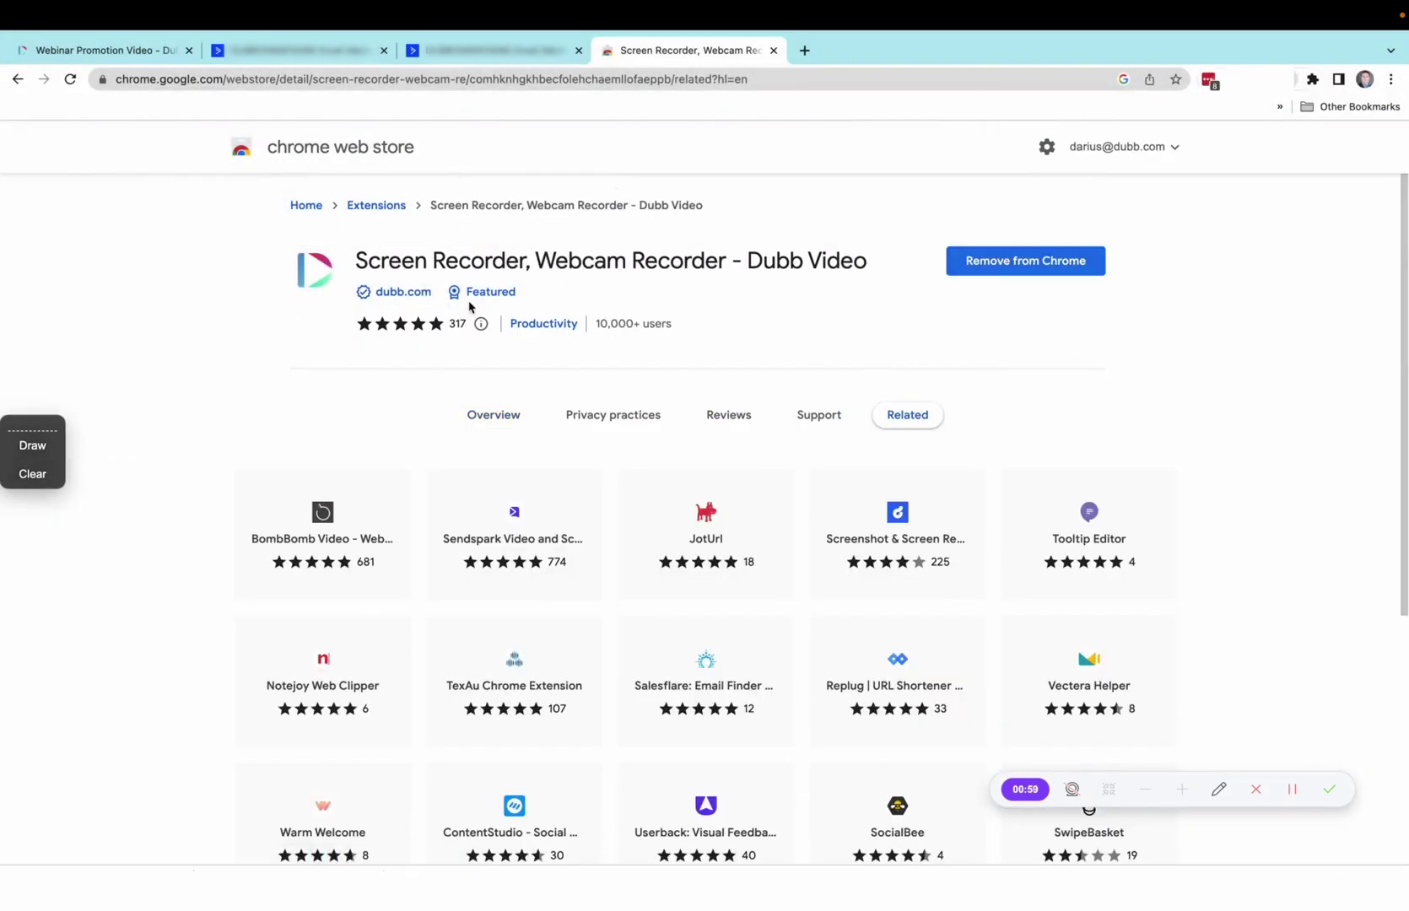
Pin the Dubb extension to the toolbar and open it to reach the Dubb login
{"action": "left_click", "coordinate": [1311, 80]}
{"action": "left_click", "coordinate": [1276, 182]}
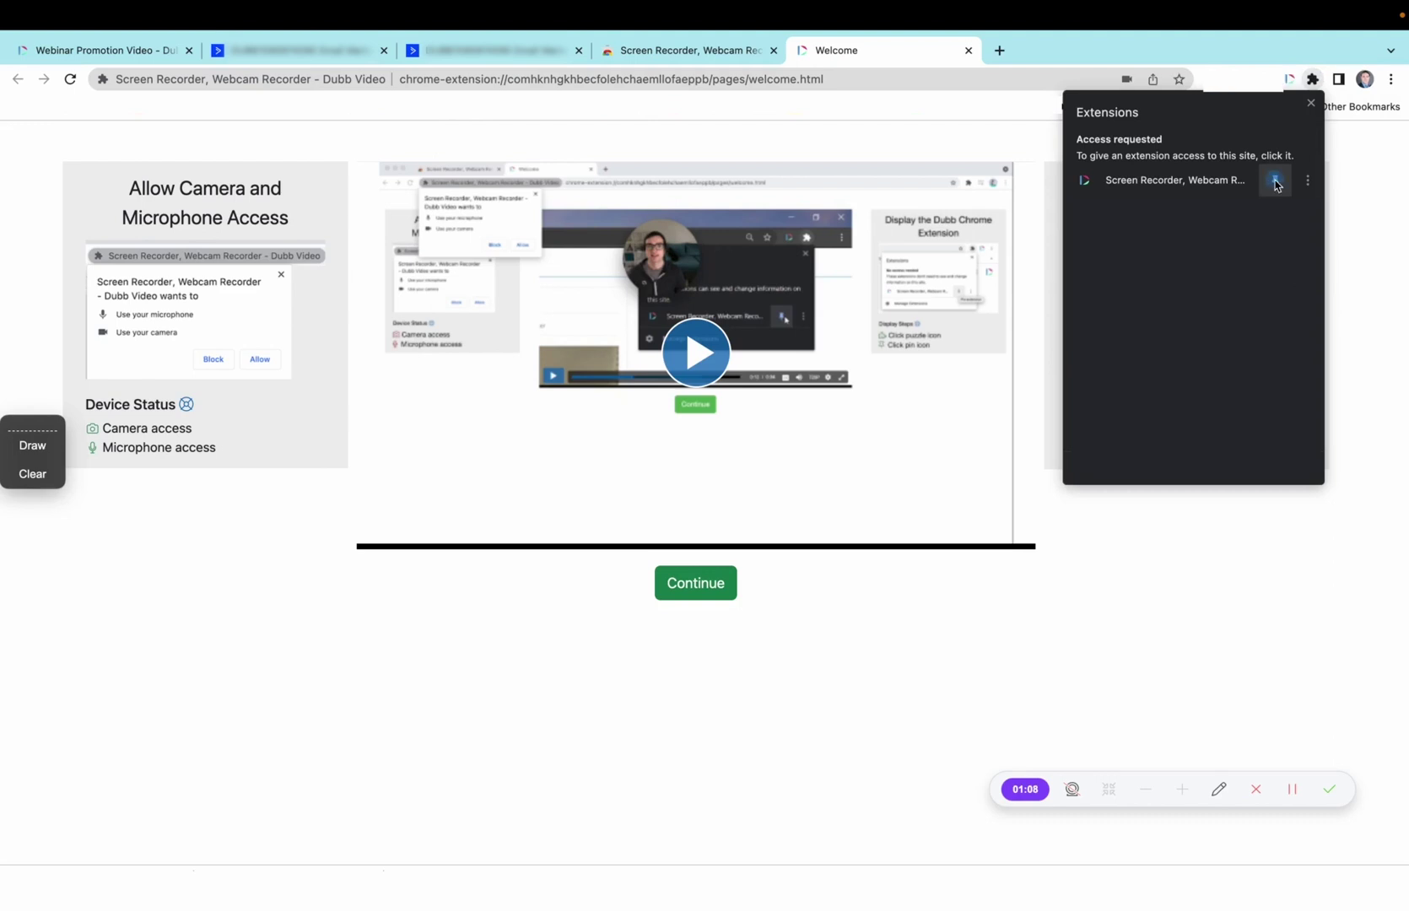
{"action": "left_click", "coordinate": [1351, 156]}
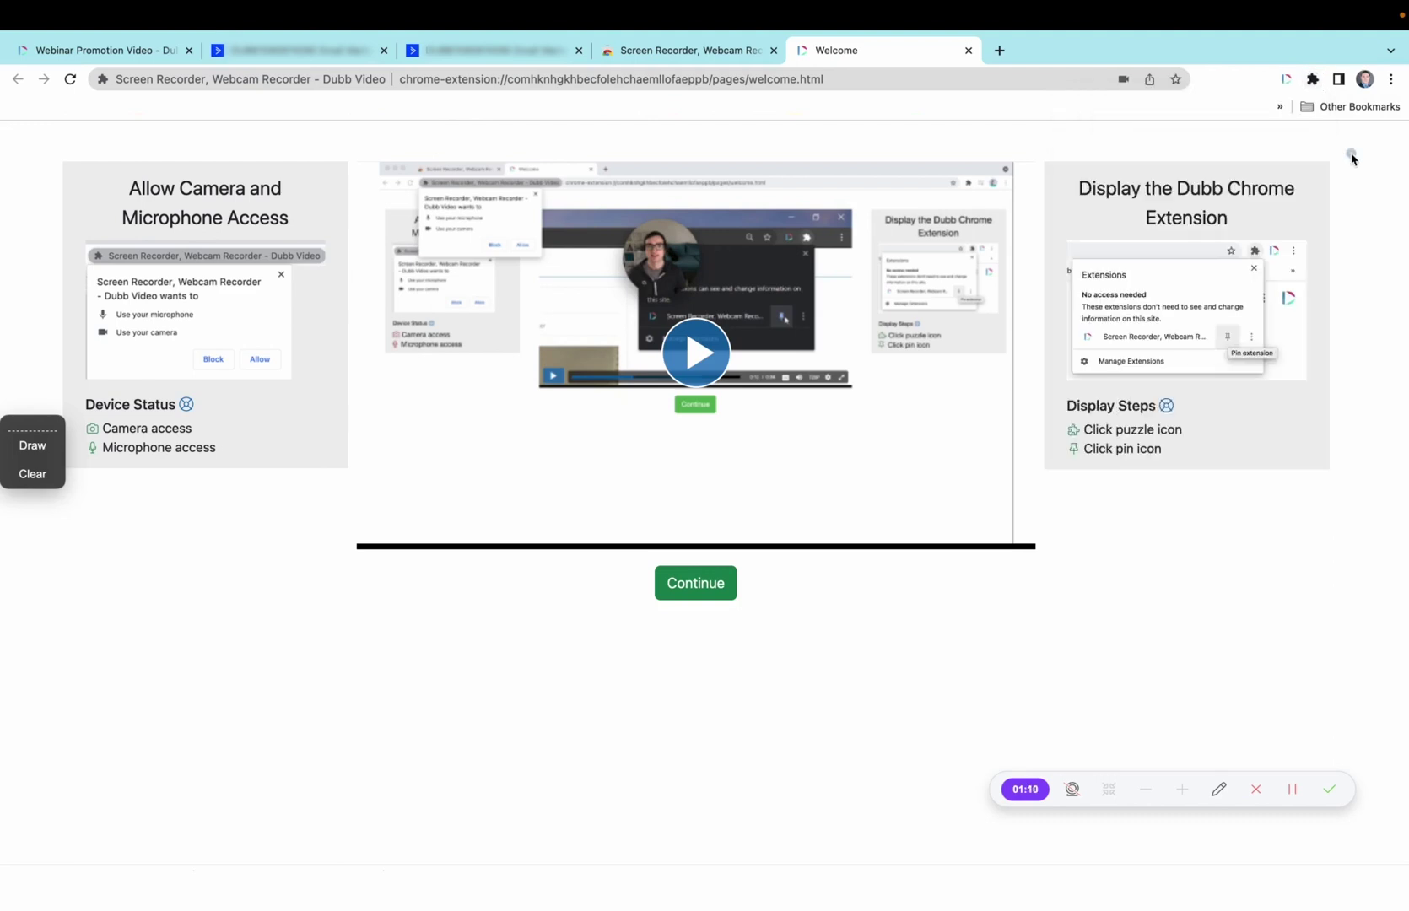
{"action": "left_click", "coordinate": [1288, 81]}
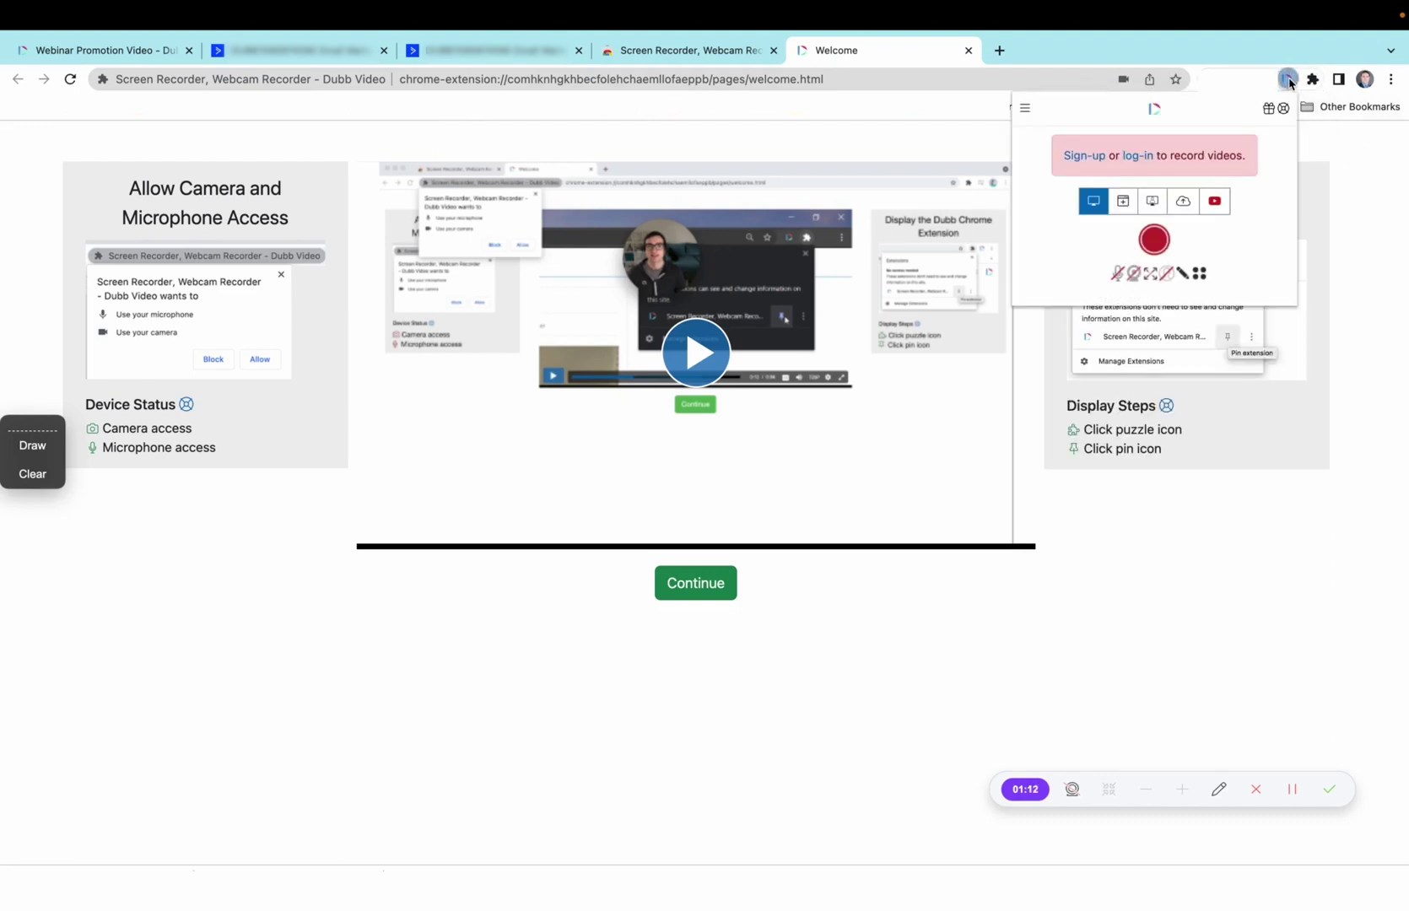
{"action": "left_click", "coordinate": [1137, 157]}
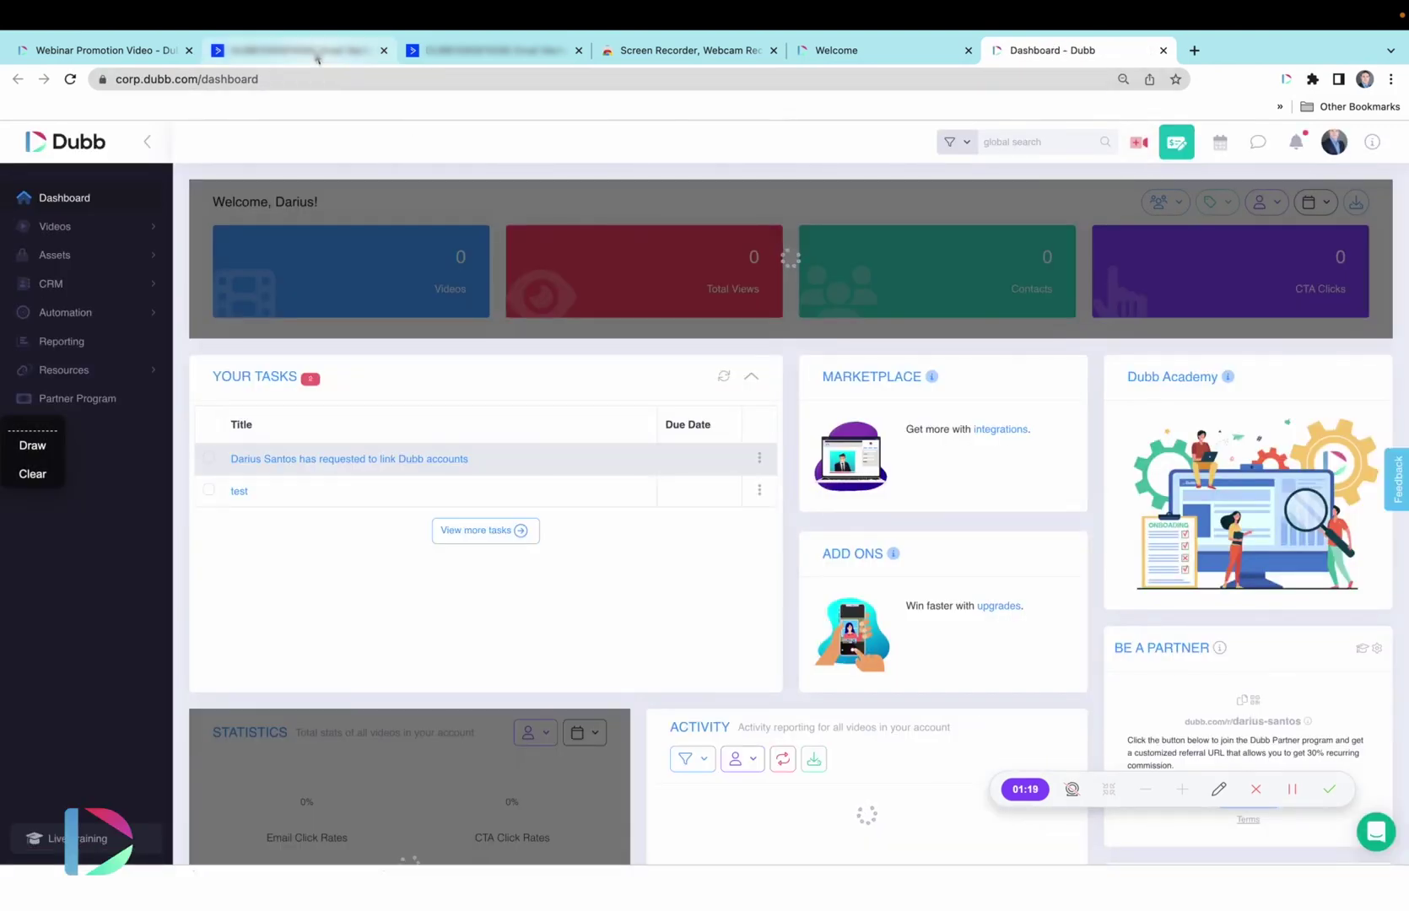
Delete the existing video HTML block and drop a new empty HTML block above the footer
{"action": "left_click", "coordinate": [317, 53]}
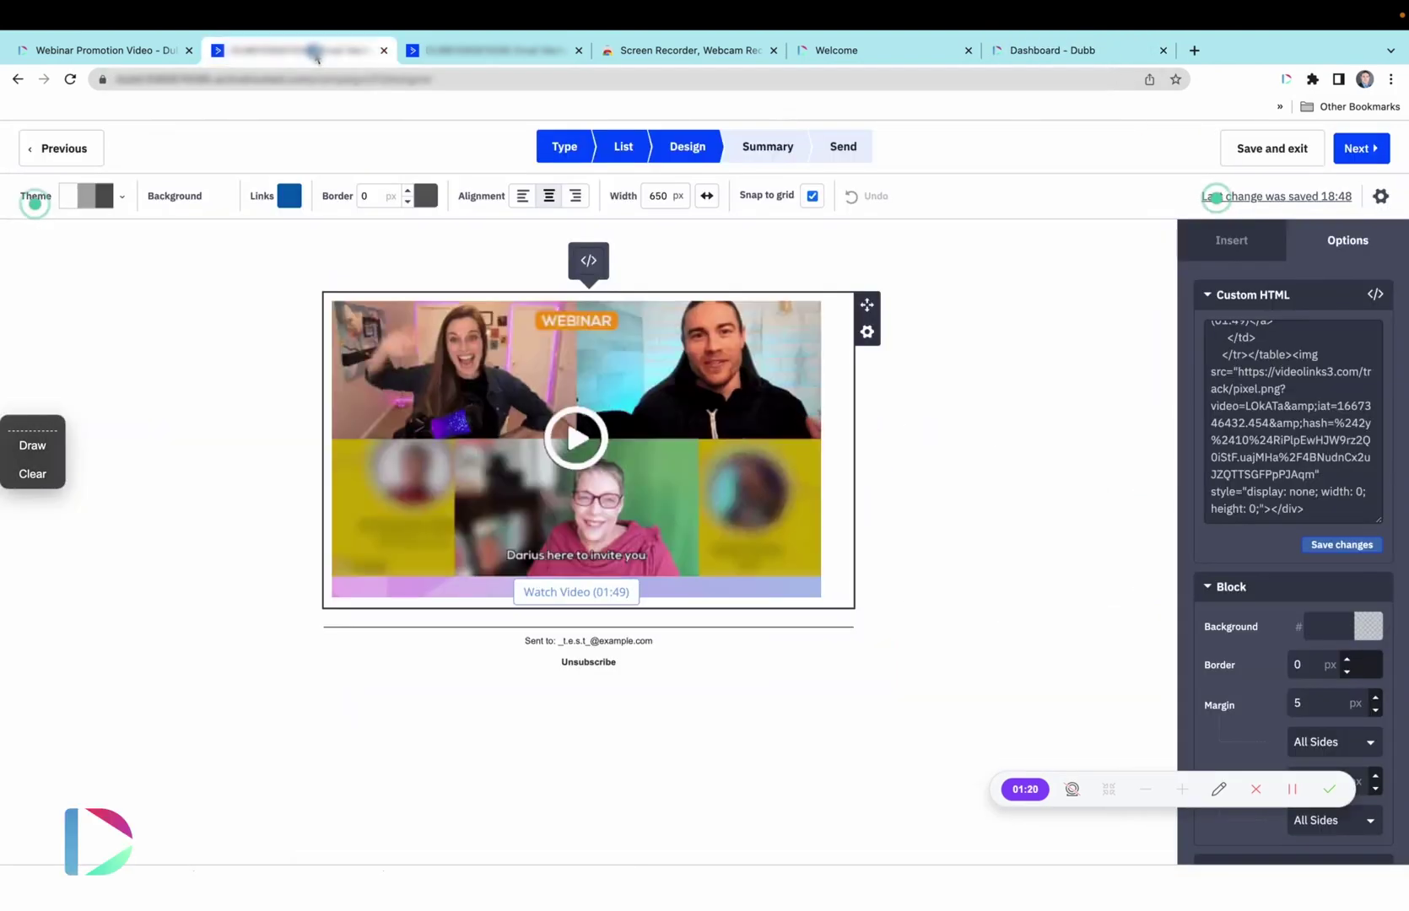
{"action": "left_click_drag", "start_coordinate": [1306, 509], "coordinate": [1204, 398]}
{"action": "left_click", "coordinate": [1191, 278]}
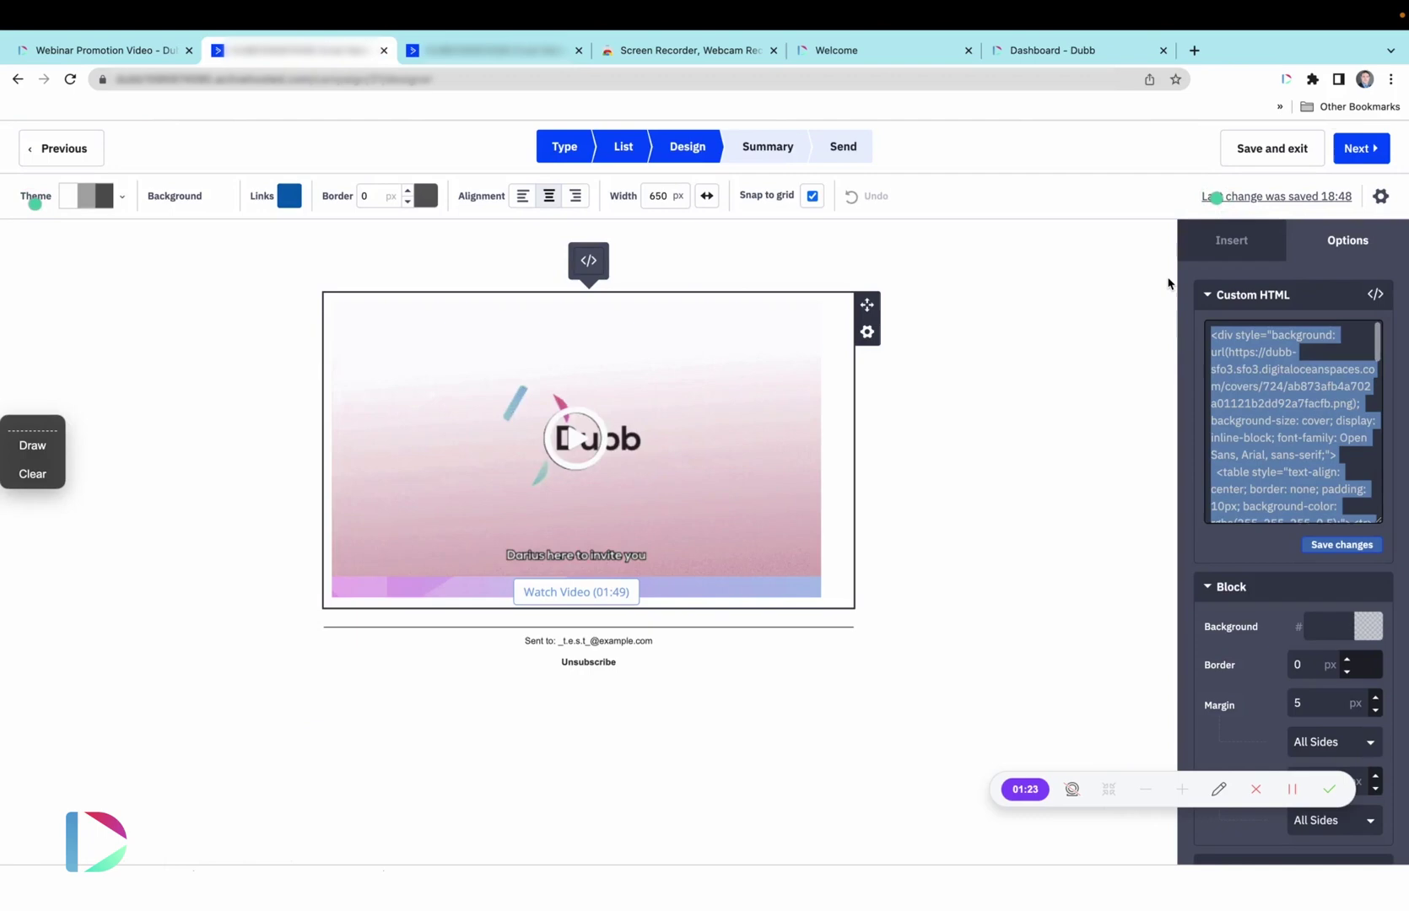
{"action": "left_click", "coordinate": [868, 333]}
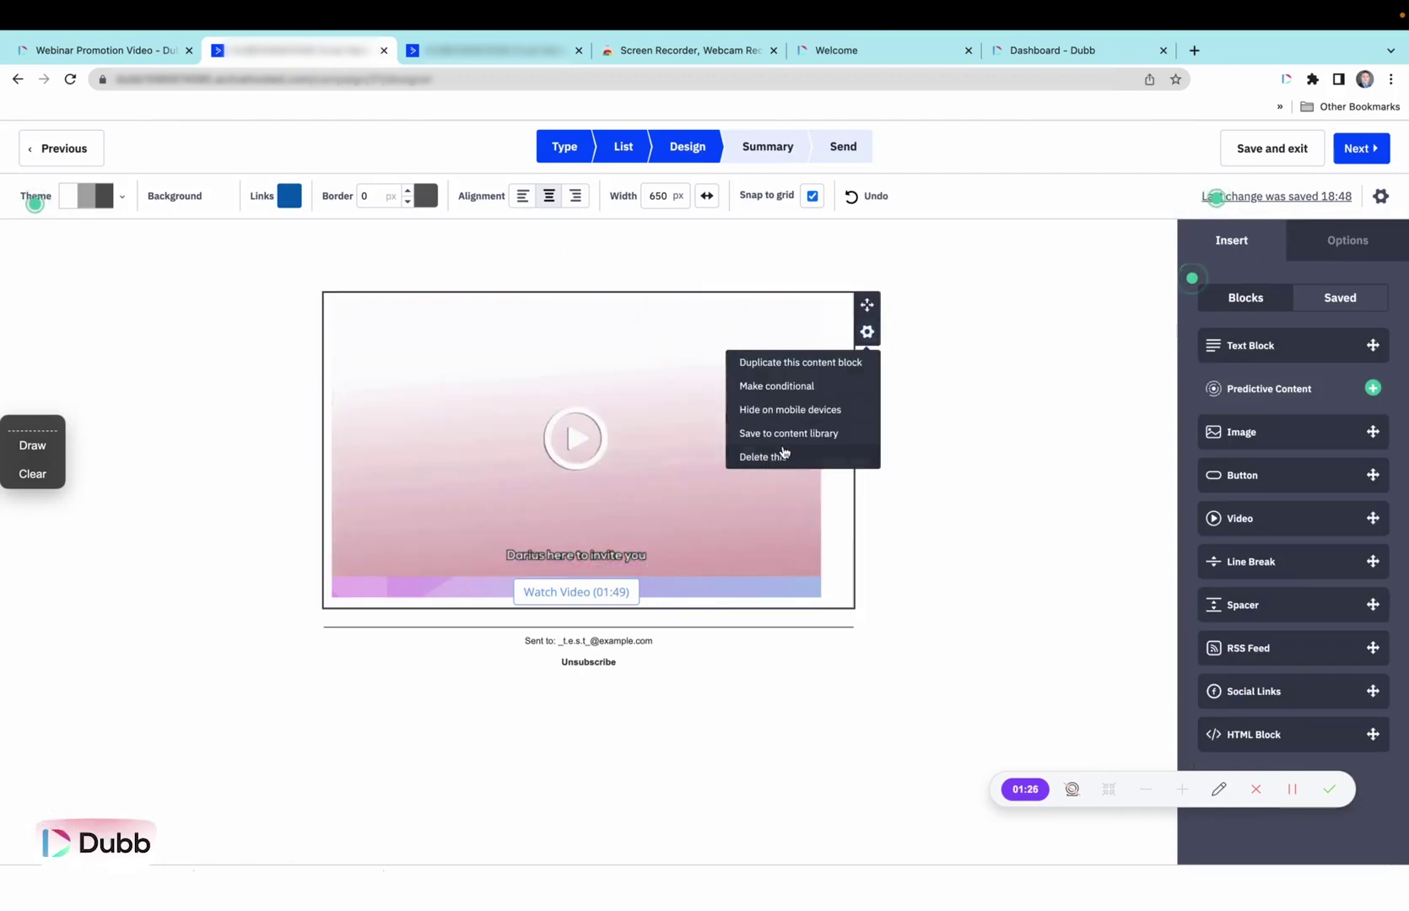
{"action": "left_click", "coordinate": [776, 457]}
{"action": "left_click", "coordinate": [839, 457]}
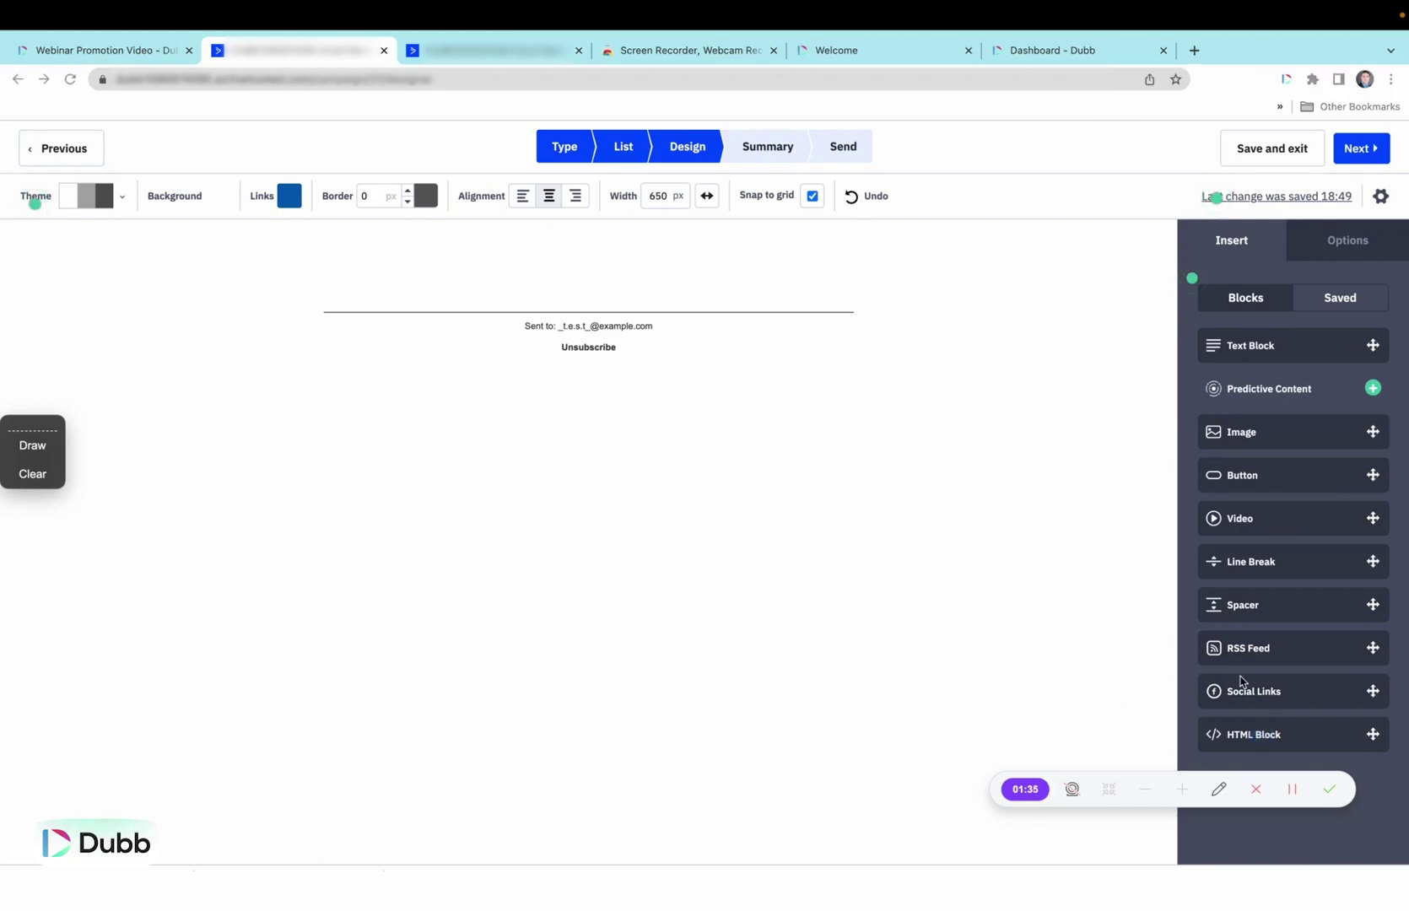
{"action": "left_click_drag", "start_coordinate": [1254, 734], "coordinate": [481, 262]}
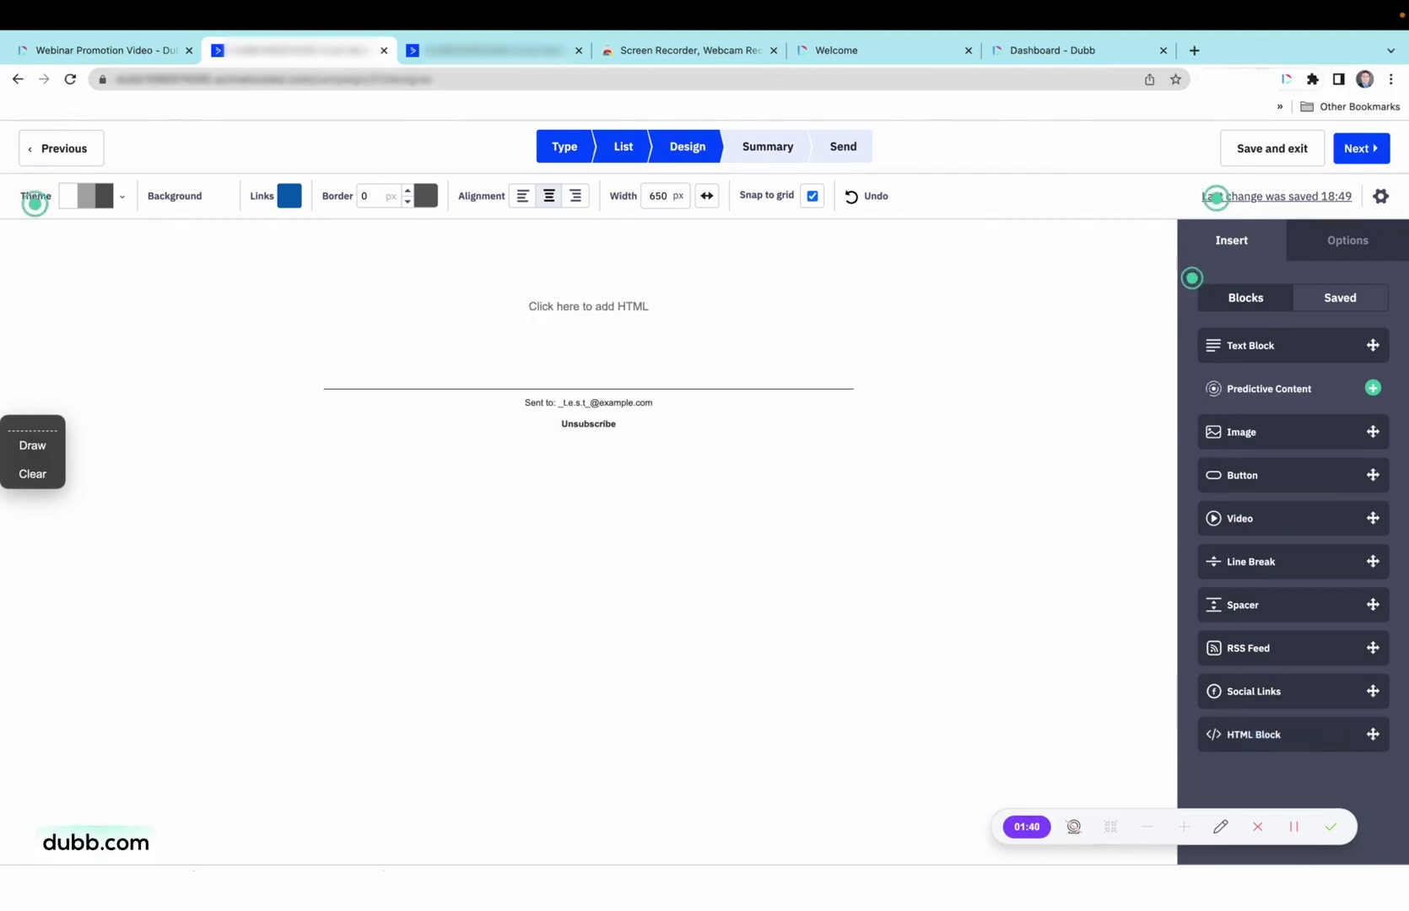
Copy the Webinar Promotion Video's HTML code from the Dubb extension's Copy for Email options
{"action": "left_click", "coordinate": [1286, 80]}
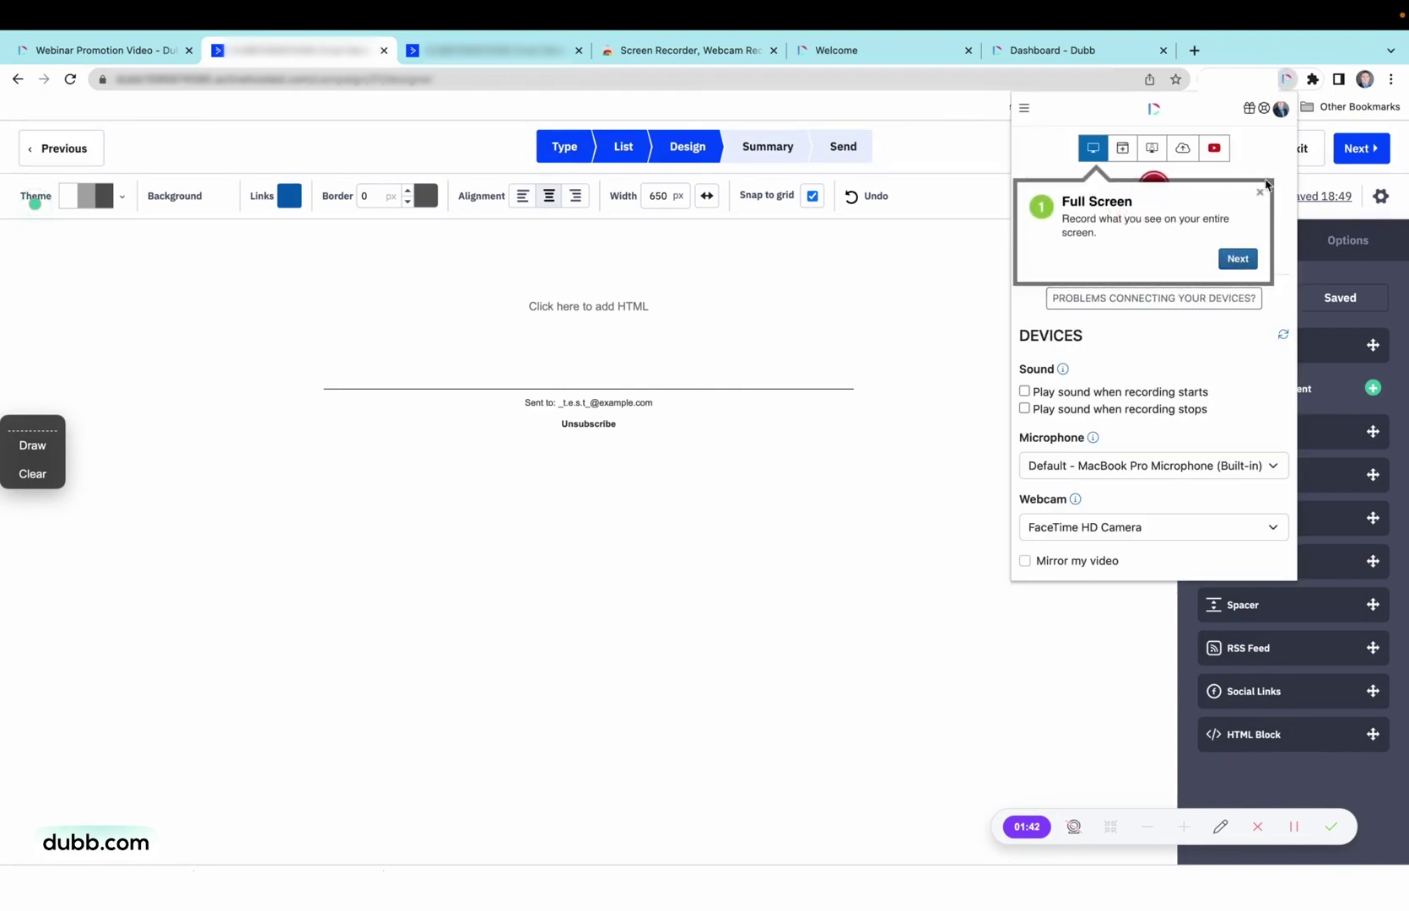
{"action": "left_click", "coordinate": [1262, 195]}
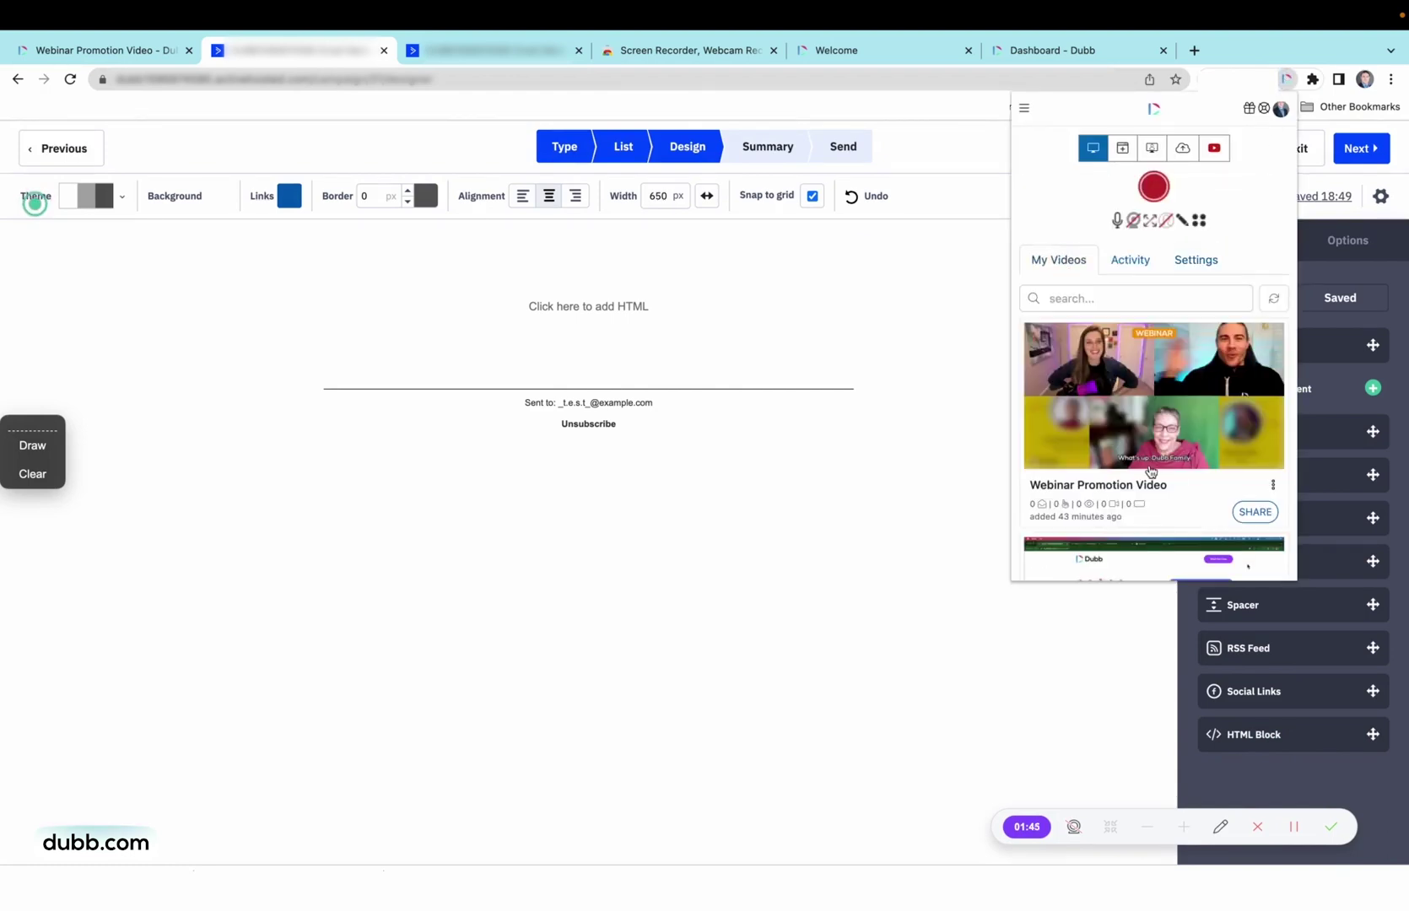
{"action": "left_click", "coordinate": [1256, 514]}
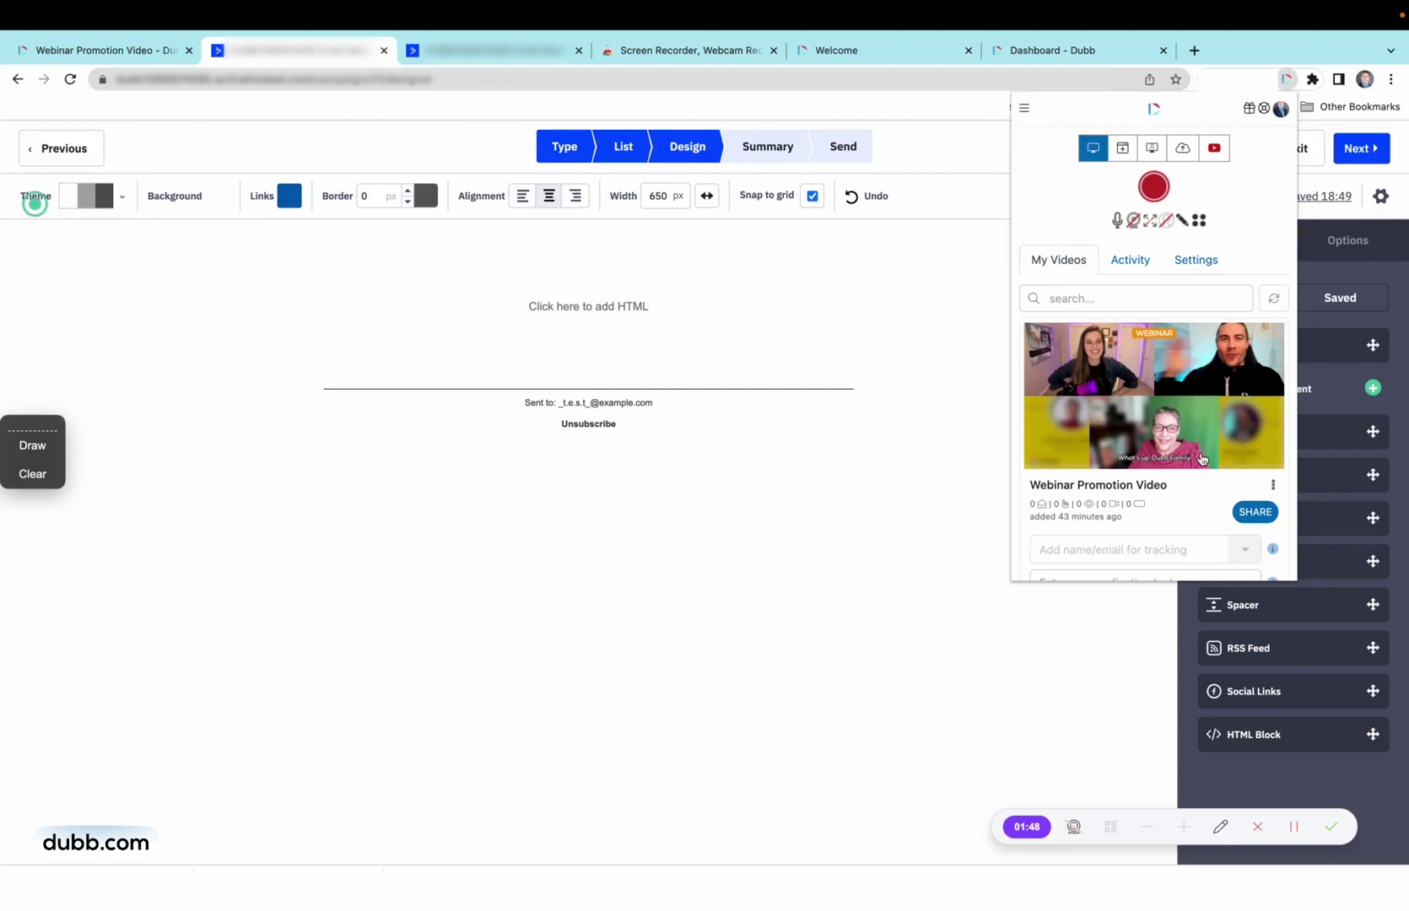
{"action": "scroll", "coordinate": [1138, 414], "scroll_direction": "down", "scroll_amount": 1}
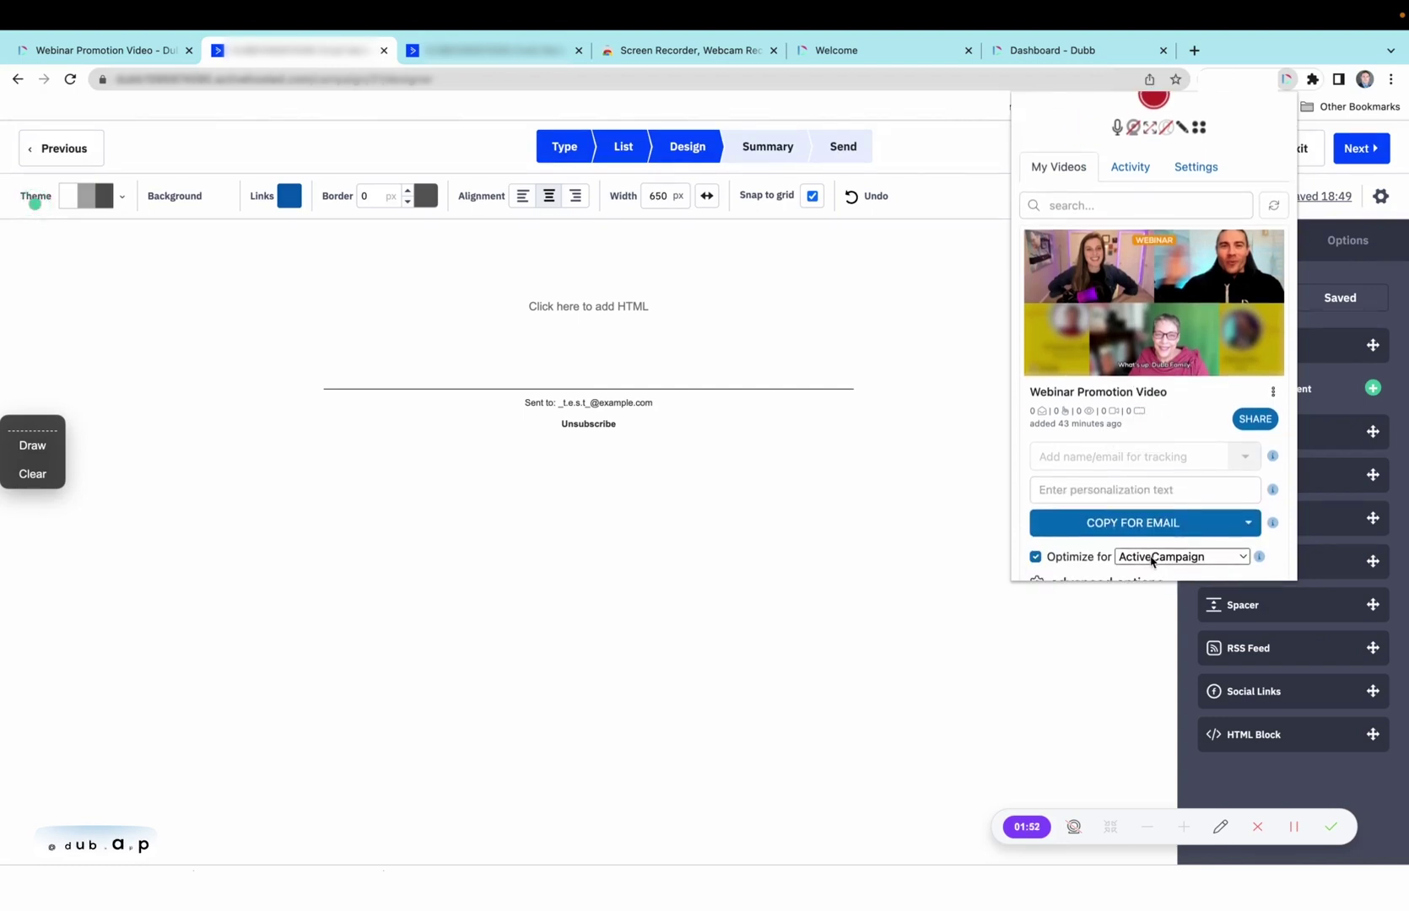
{"action": "left_click", "coordinate": [1248, 523]}
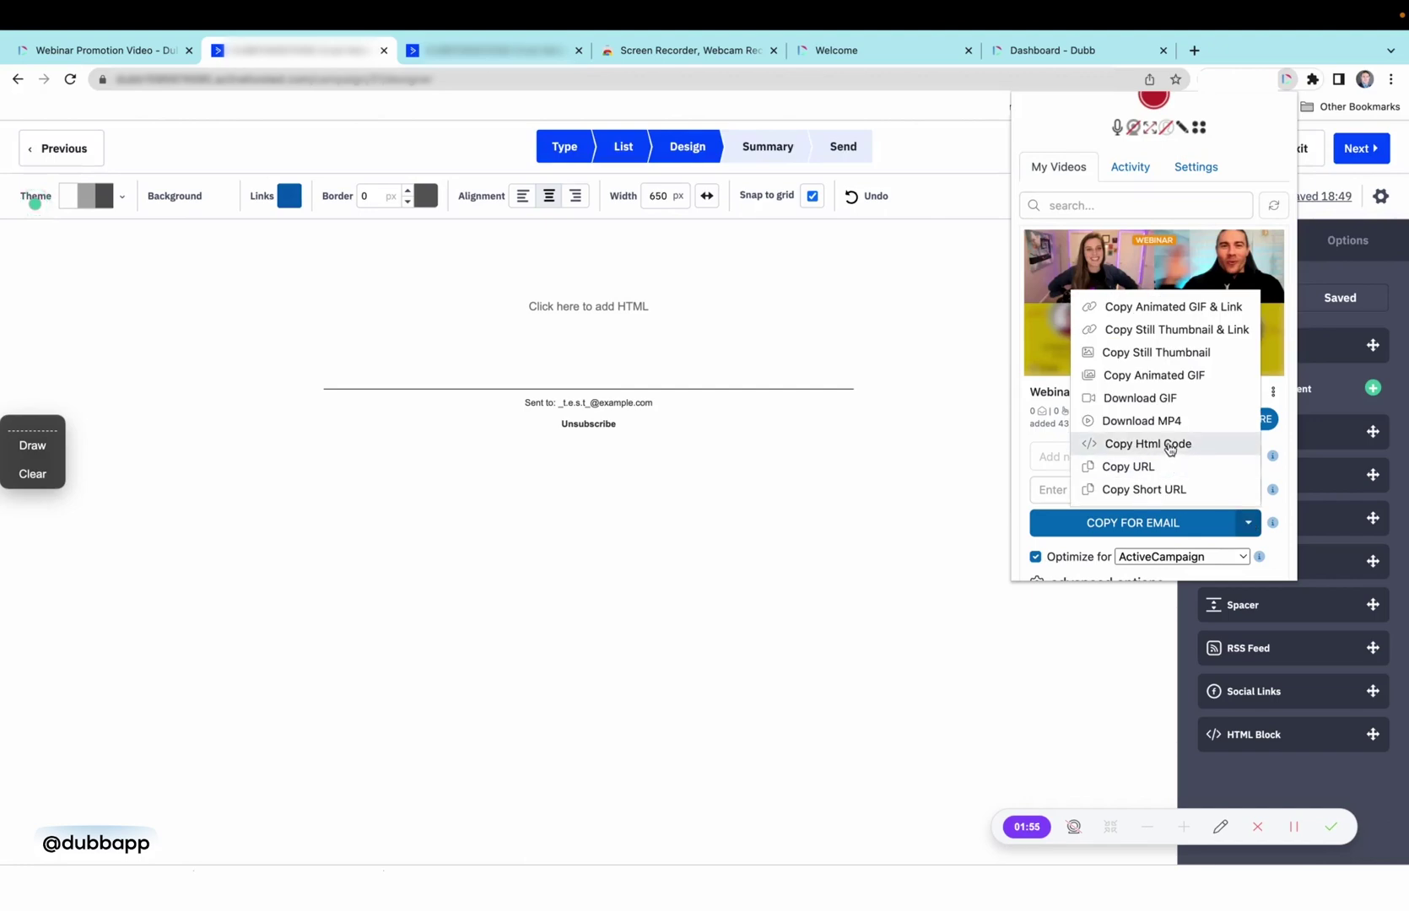
{"action": "left_click", "coordinate": [1168, 444]}
{"action": "left_click", "coordinate": [1154, 375]}
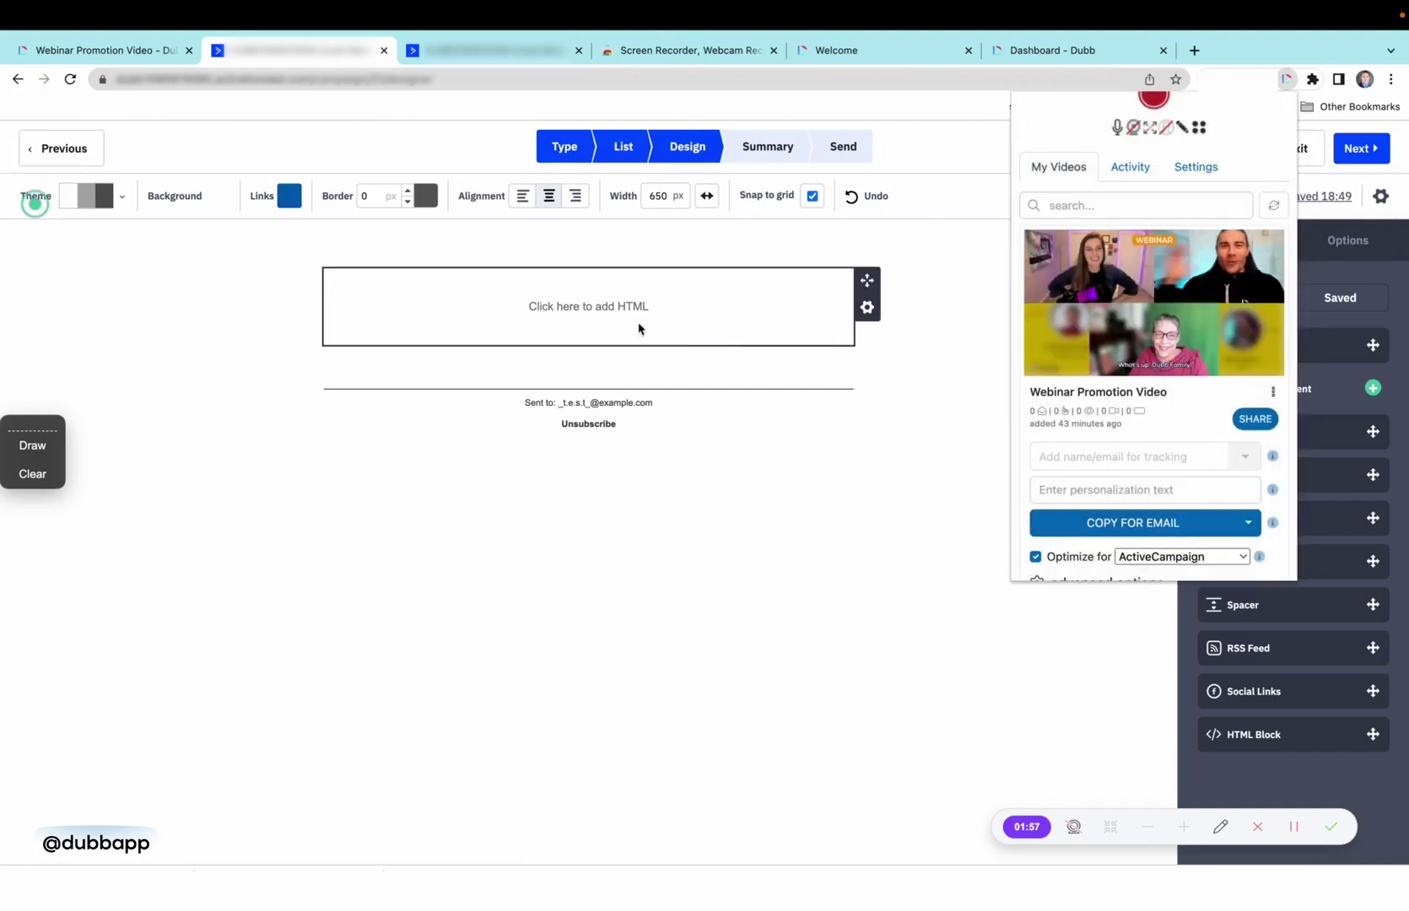
Paste the Dubb code into the empty HTML block and save, showing the 'Watch Video (00:12)' thumbnail
{"action": "left_click", "coordinate": [611, 318]}
{"action": "key", "text": "ctrl+v"}
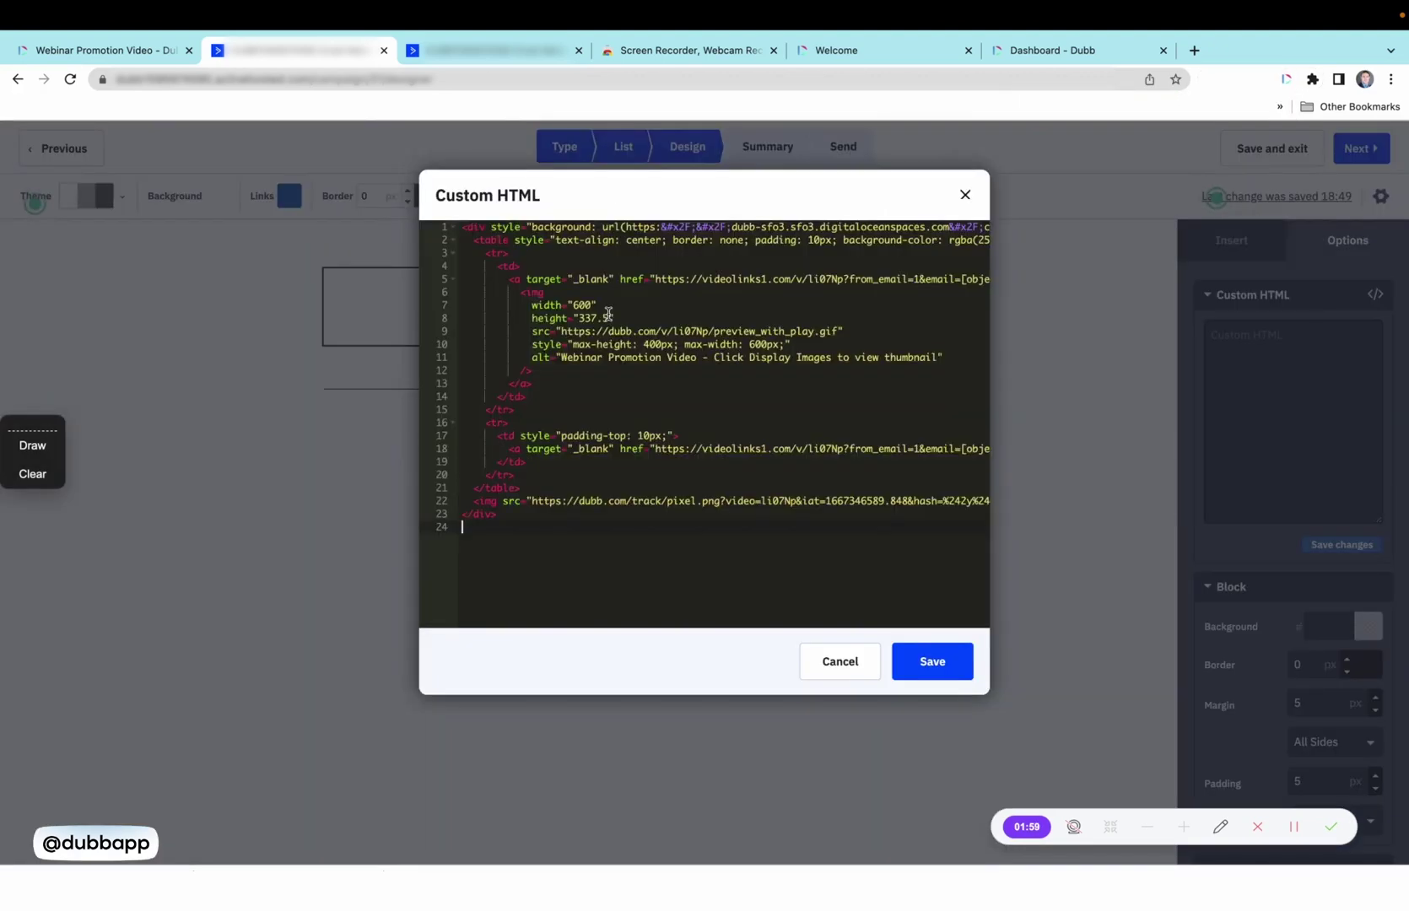
{"action": "left_click", "coordinate": [962, 663]}
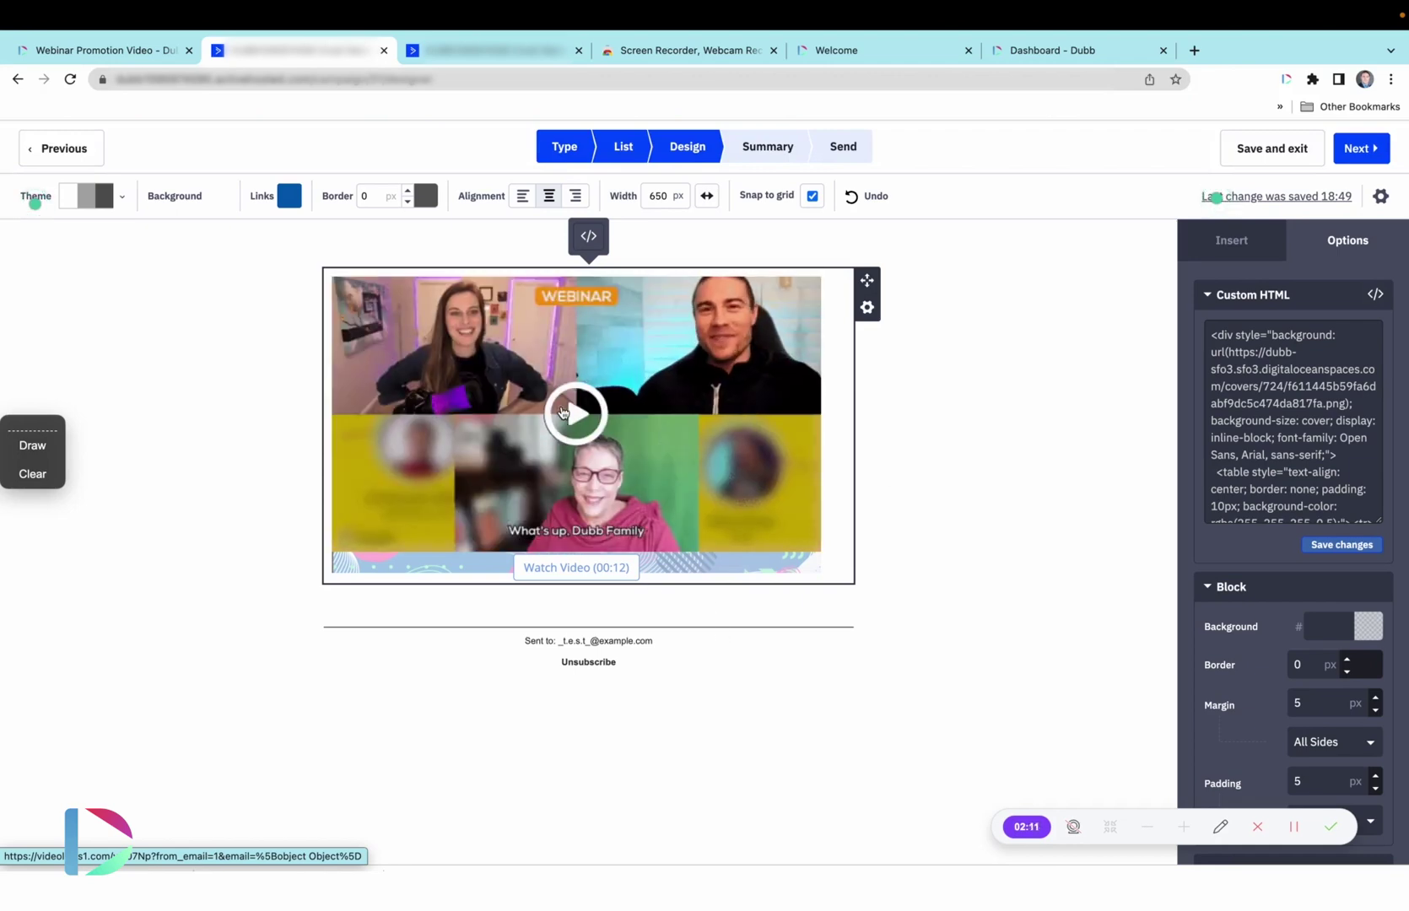
Delete the video block and drag an empty image block above the email footer
{"action": "left_click", "coordinate": [1224, 242]}
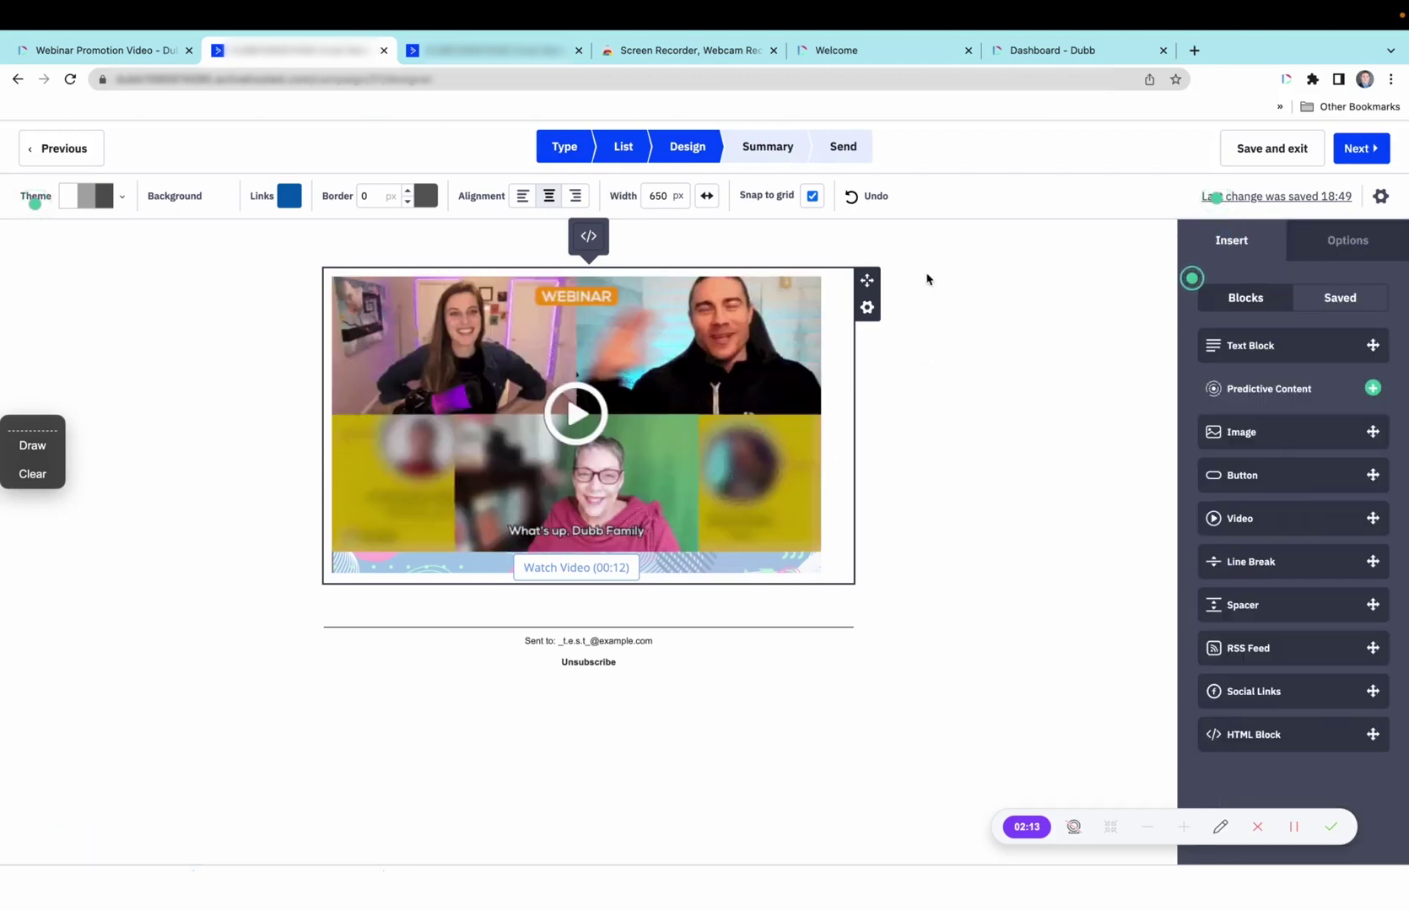
{"action": "left_click", "coordinate": [868, 307]}
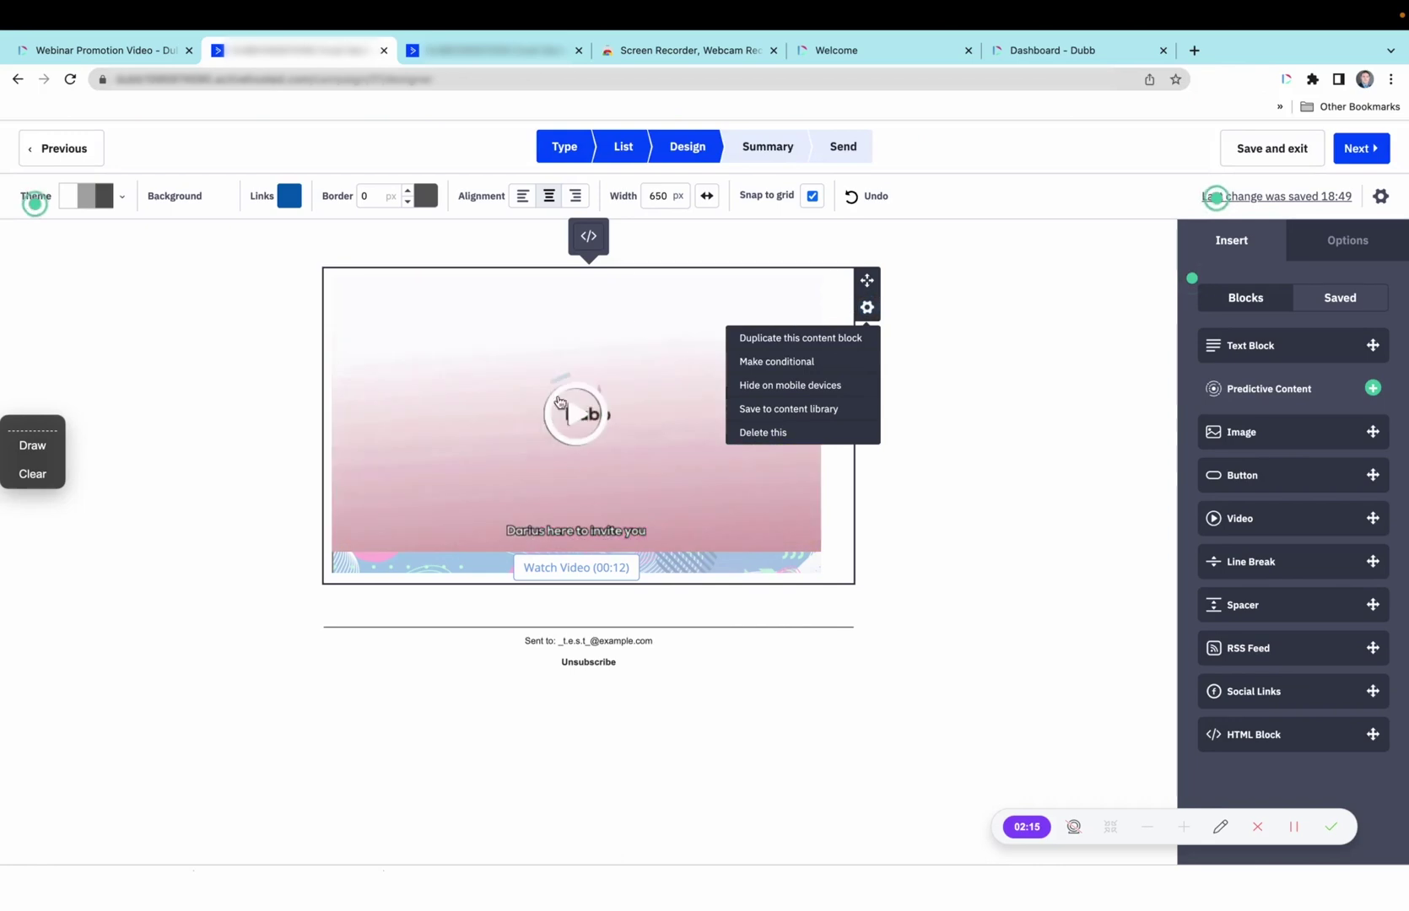
{"action": "left_click", "coordinate": [764, 433]}
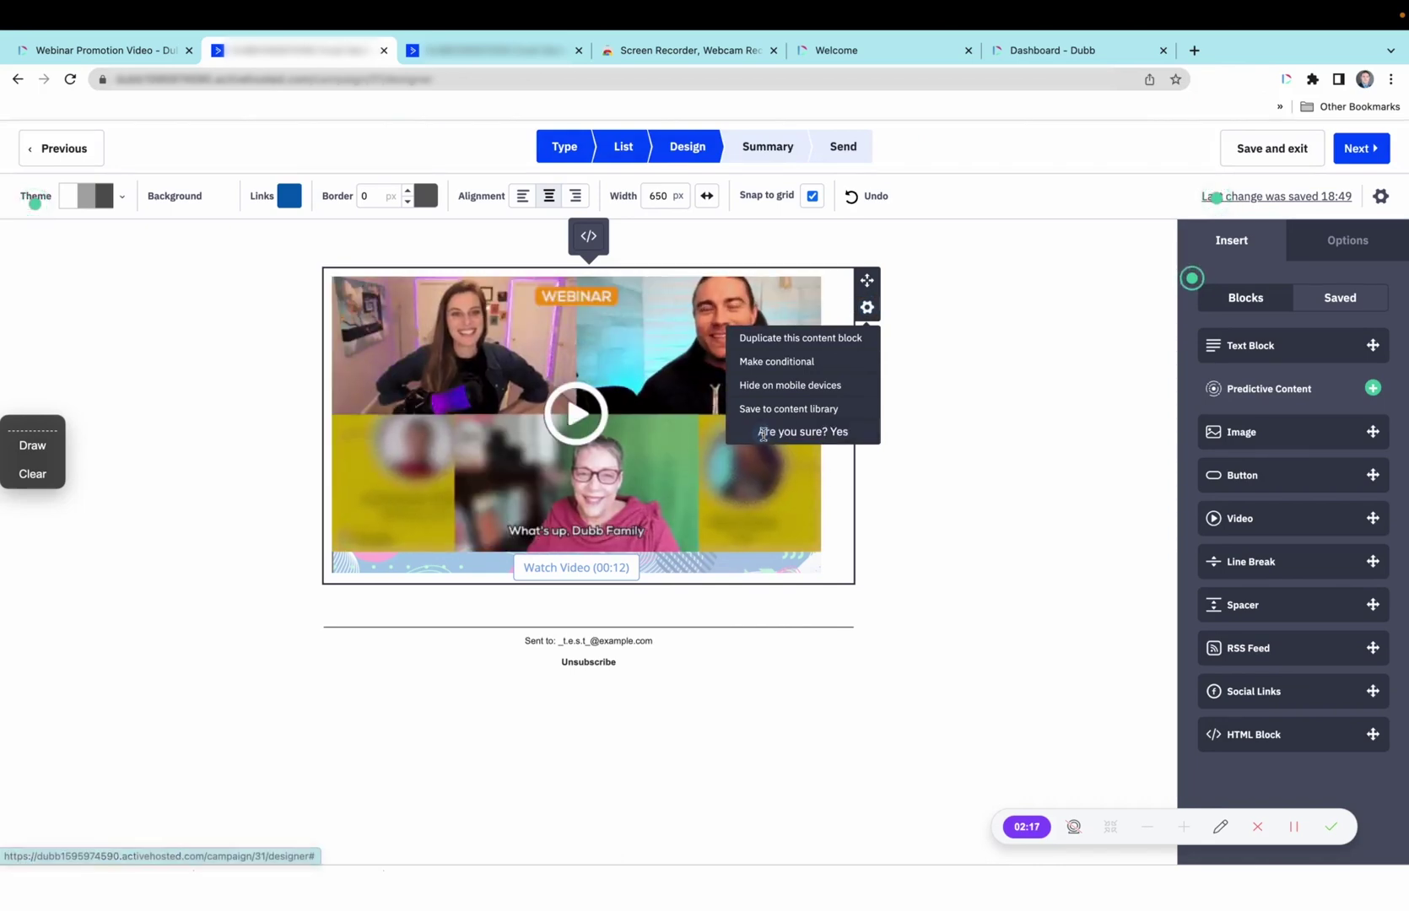
{"action": "left_click", "coordinate": [835, 435]}
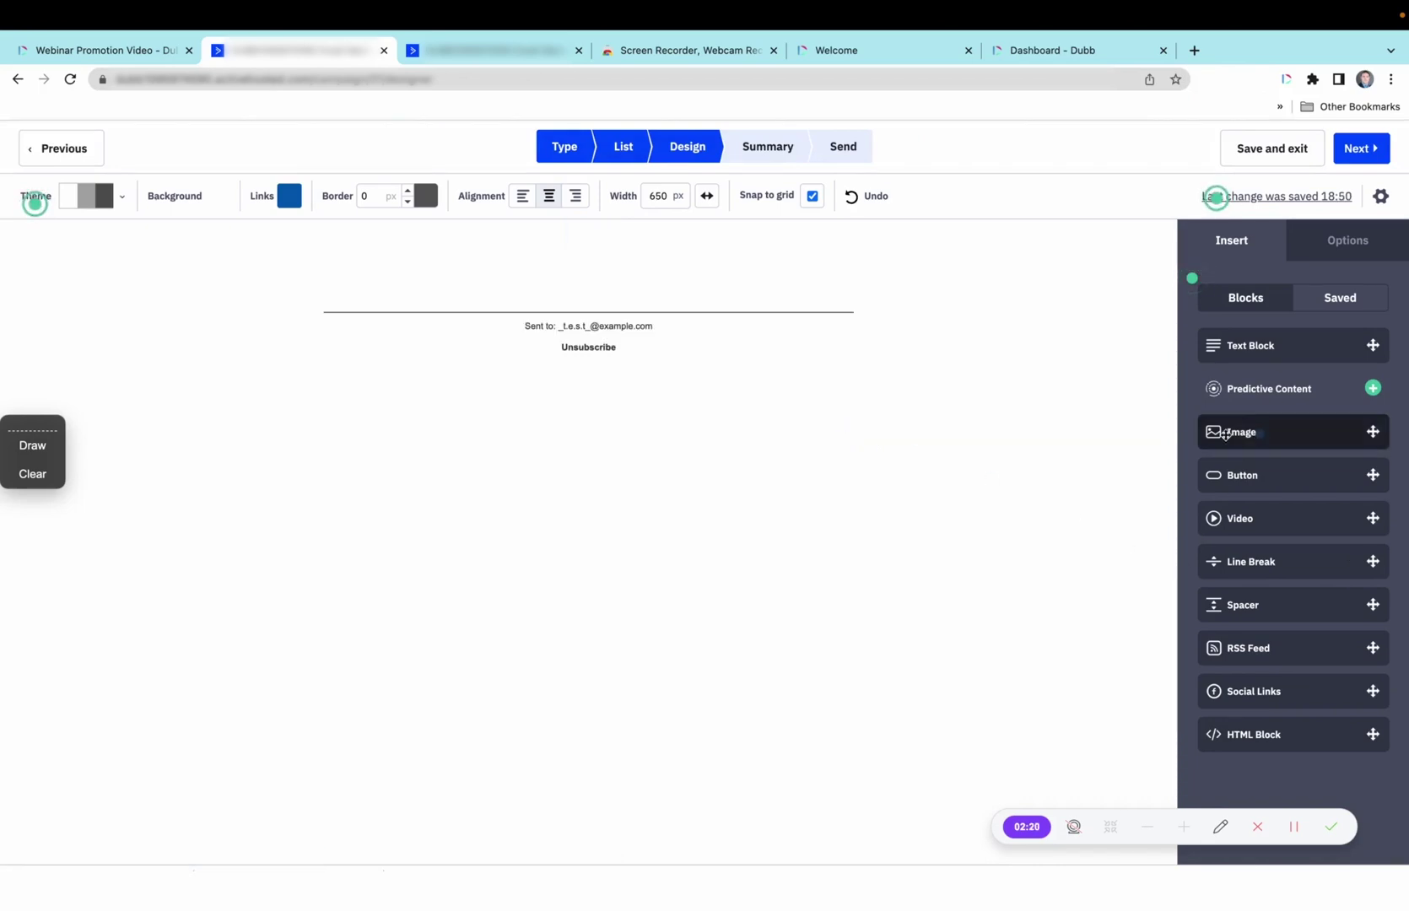
{"action": "left_click_drag", "start_coordinate": [1223, 432], "coordinate": [541, 280]}
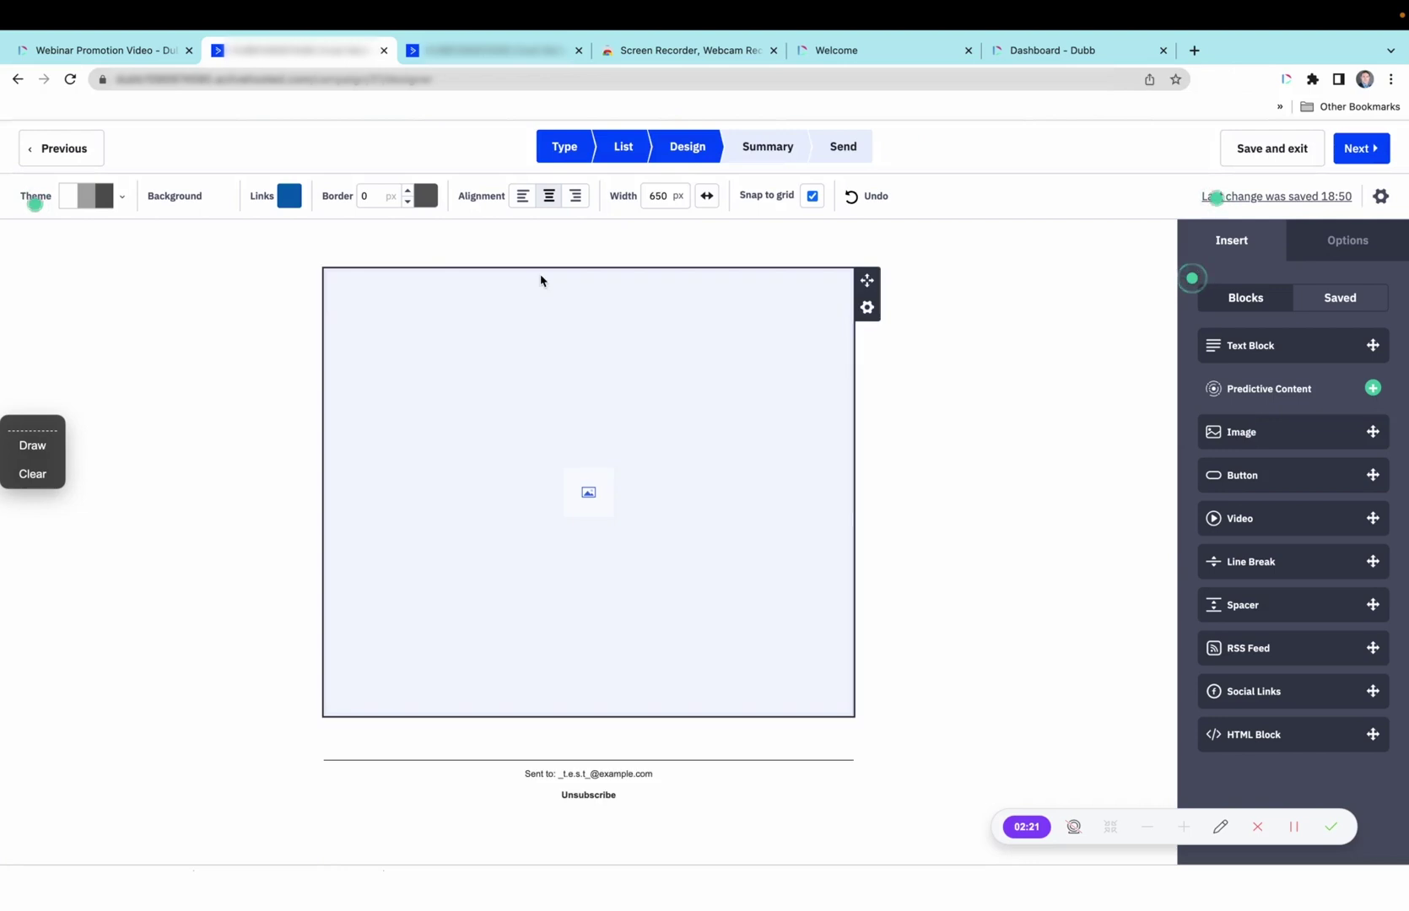
Look over the webinar video's Copy for Email options in the Dubb extension, then dismiss them
{"action": "left_click", "coordinate": [1286, 79]}
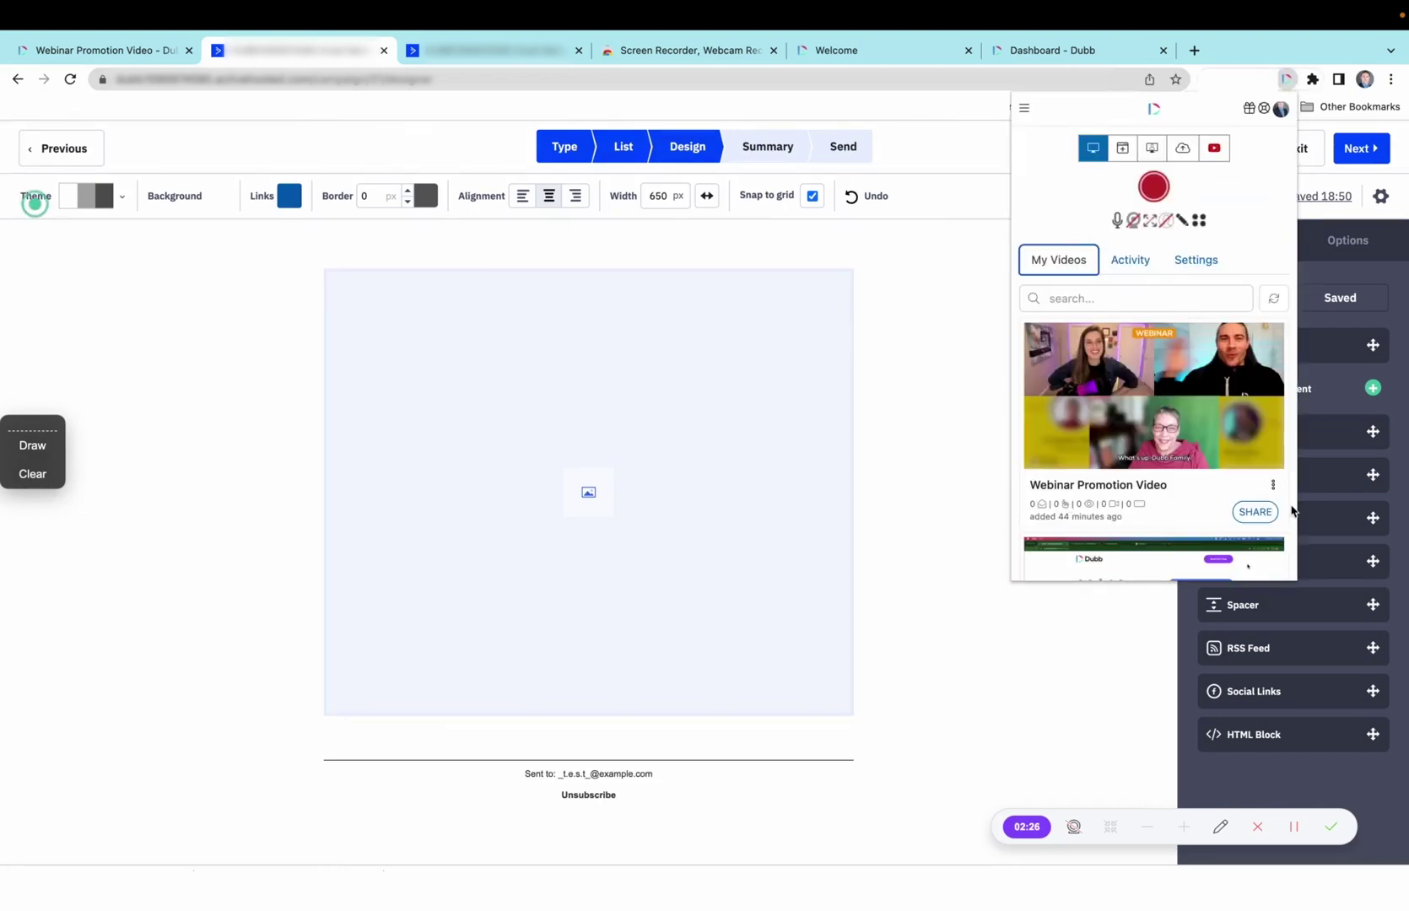
{"action": "left_click", "coordinate": [1255, 511]}
{"action": "scroll", "coordinate": [1253, 514], "scroll_direction": "down", "scroll_amount": 1}
{"action": "left_click", "coordinate": [1248, 524]}
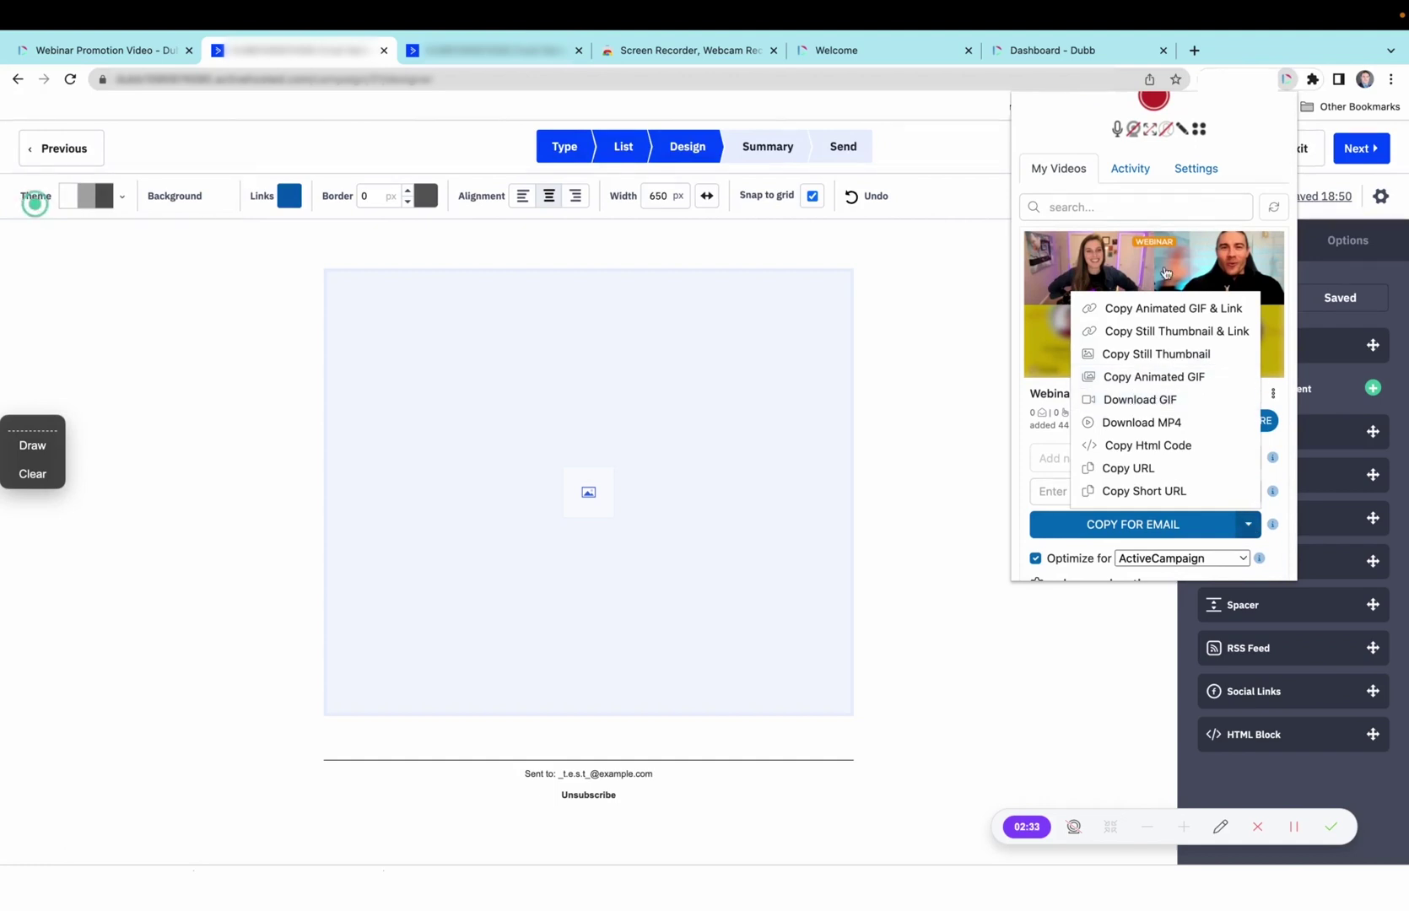
{"action": "left_click", "coordinate": [1005, 381]}
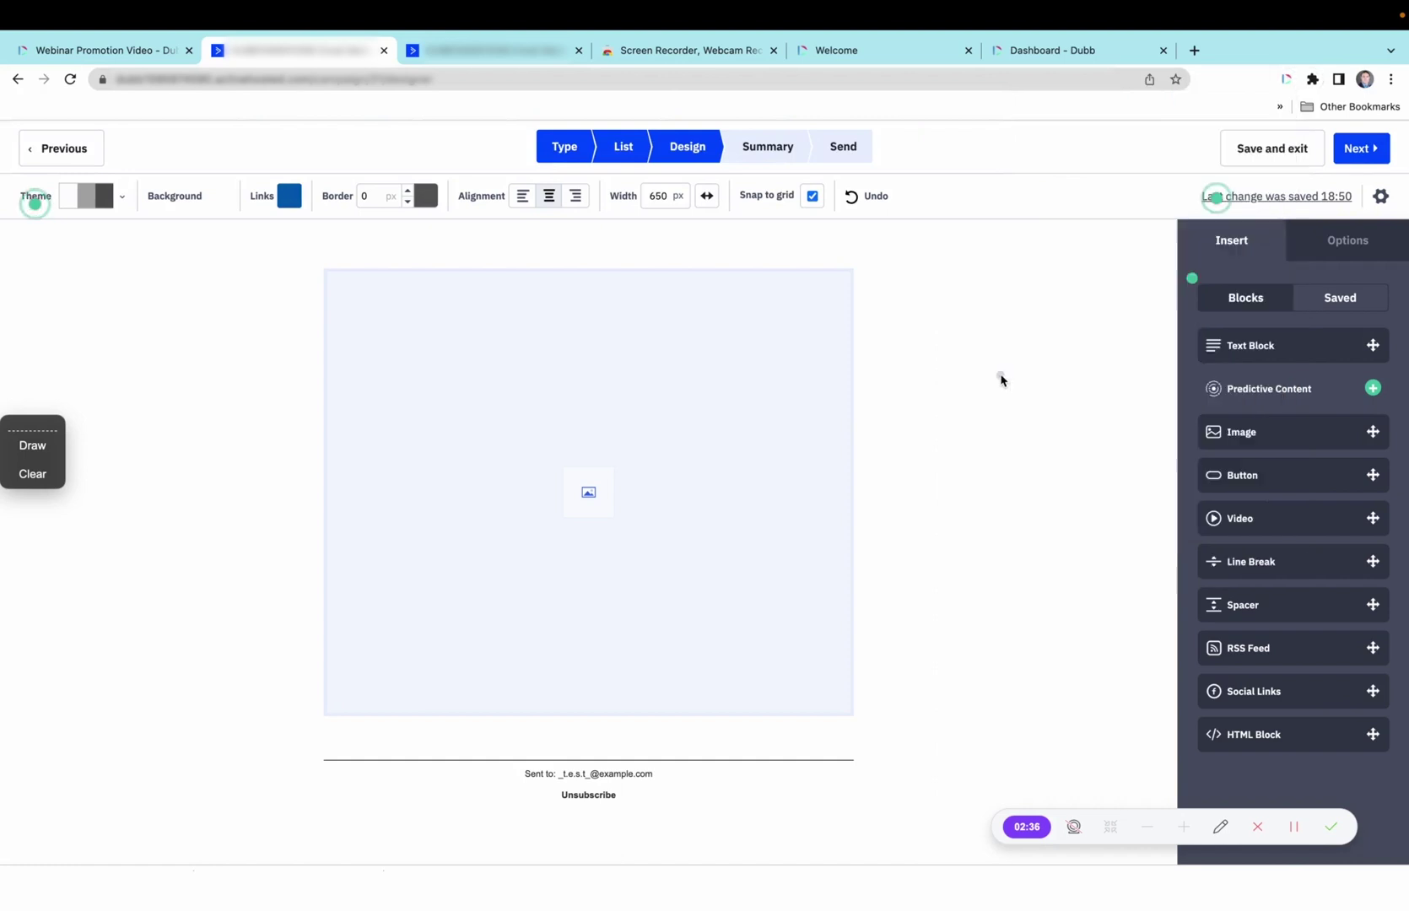
Fill the empty image block with the first image from the Content Manager
{"action": "left_click", "coordinate": [594, 491]}
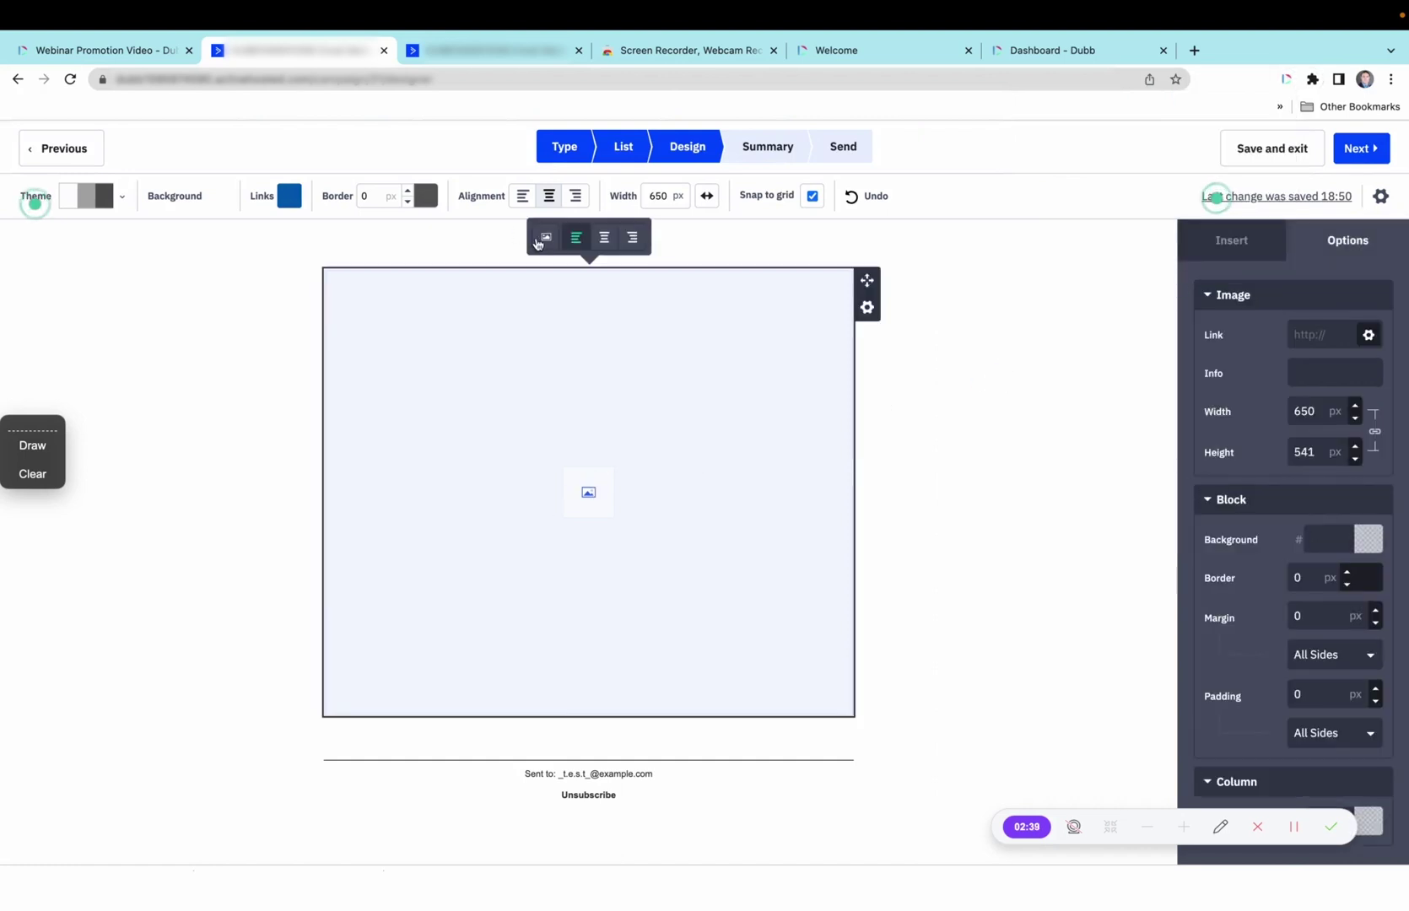
{"action": "left_click", "coordinate": [538, 243]}
{"action": "left_click", "coordinate": [486, 344]}
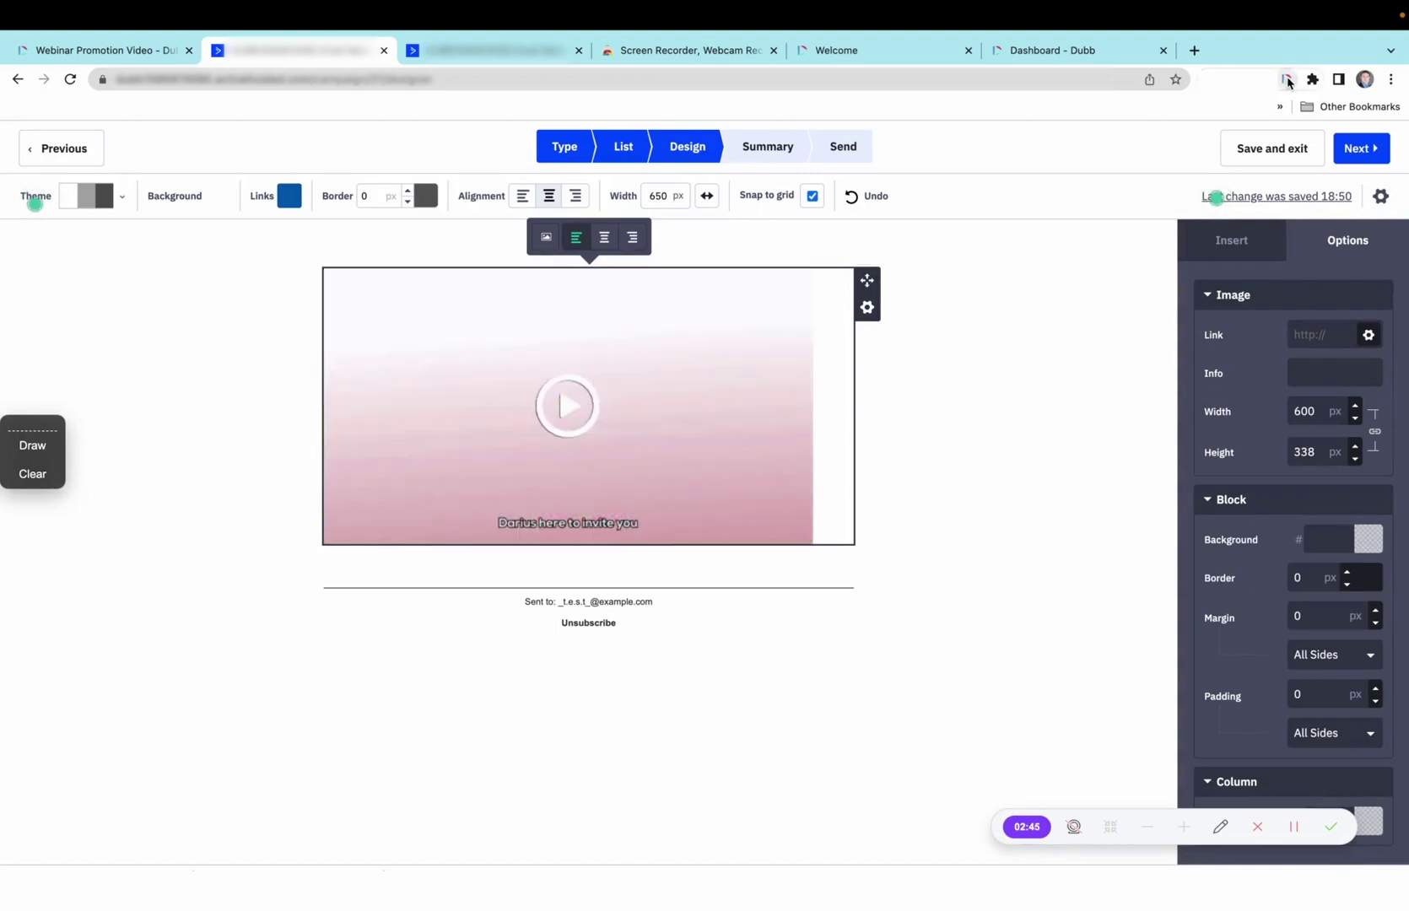
Copy the Webinar Promotion Video's URL from the Dubb extension
{"action": "left_click", "coordinate": [1287, 80]}
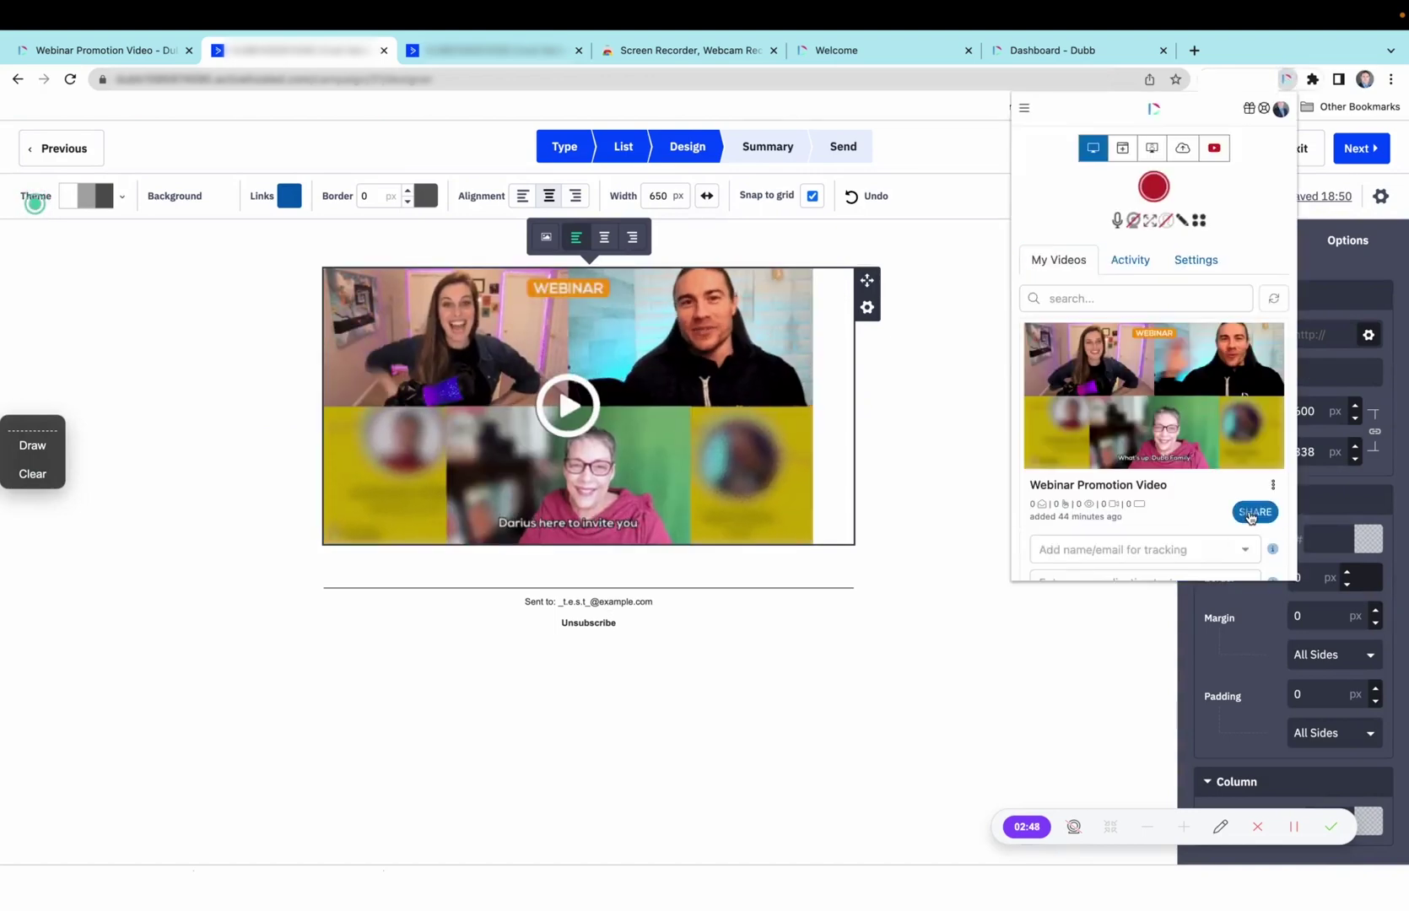
{"action": "left_click", "coordinate": [1253, 512]}
{"action": "left_click", "coordinate": [1249, 496]}
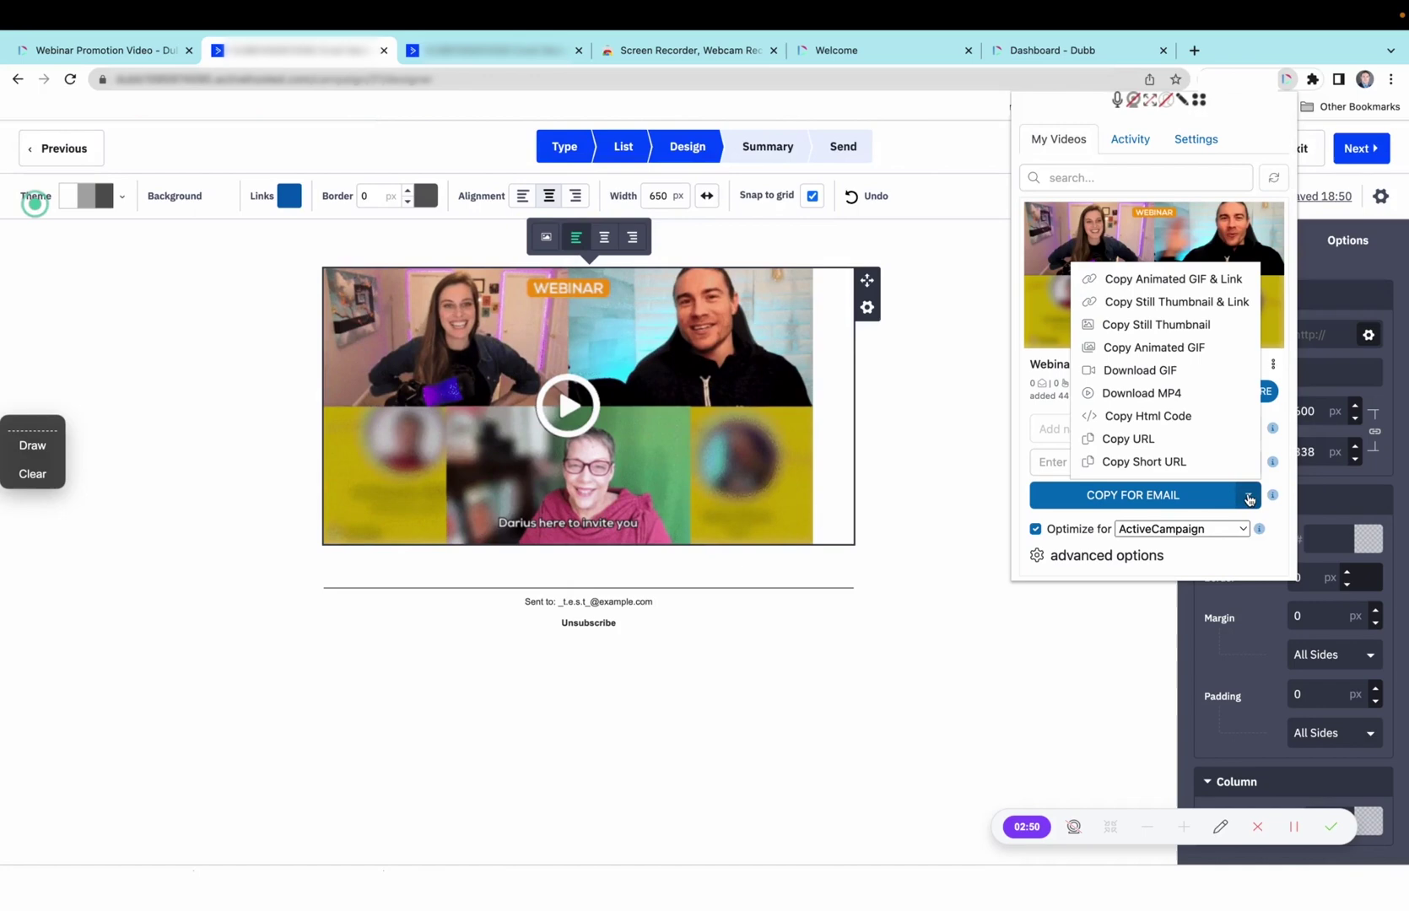
{"action": "left_click", "coordinate": [1131, 438]}
{"action": "left_click", "coordinate": [1154, 372]}
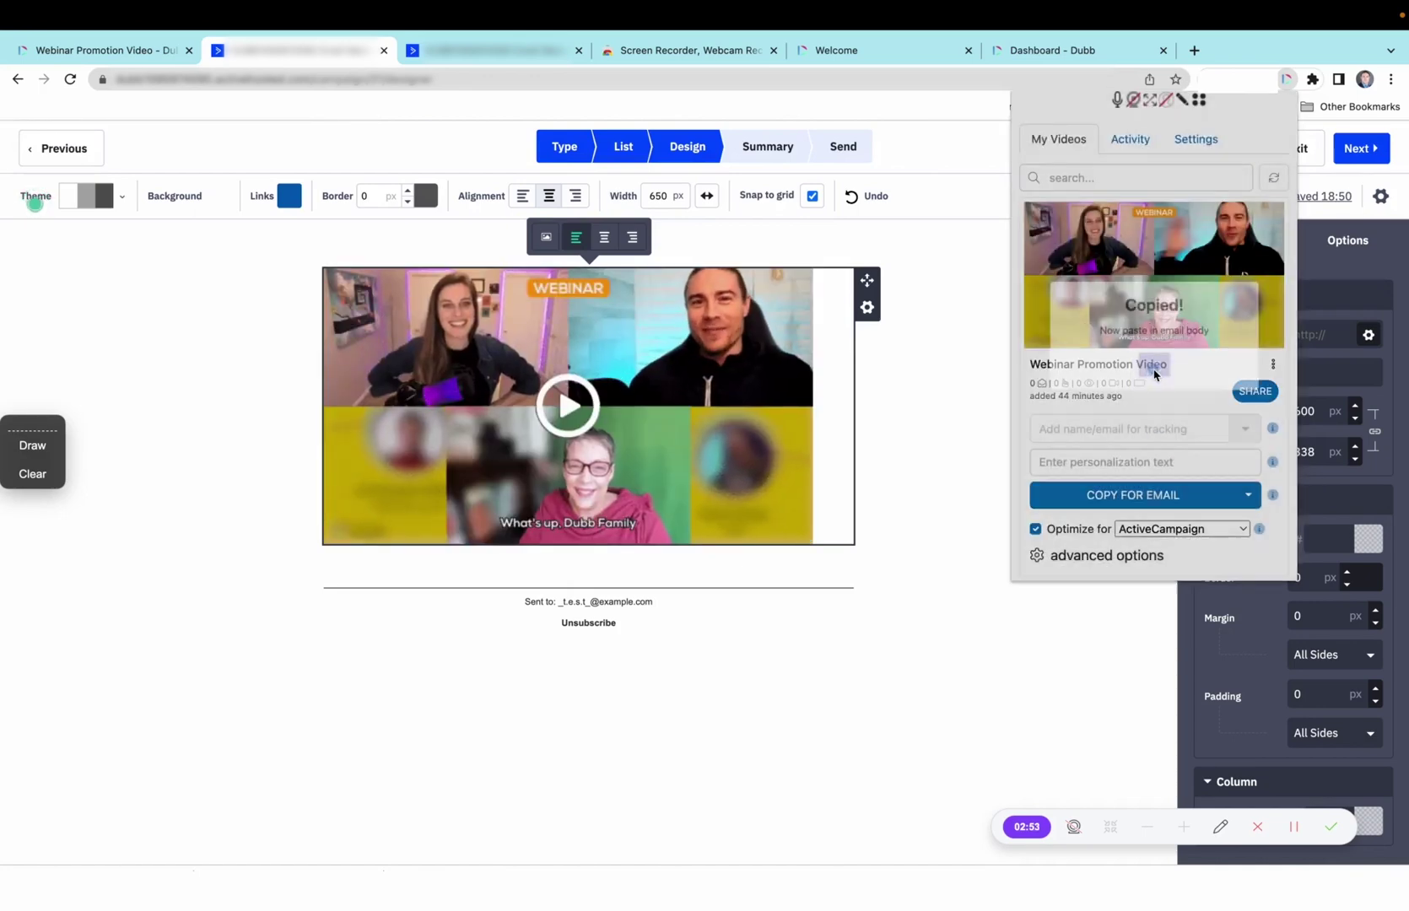
{"action": "left_click", "coordinate": [709, 463]}
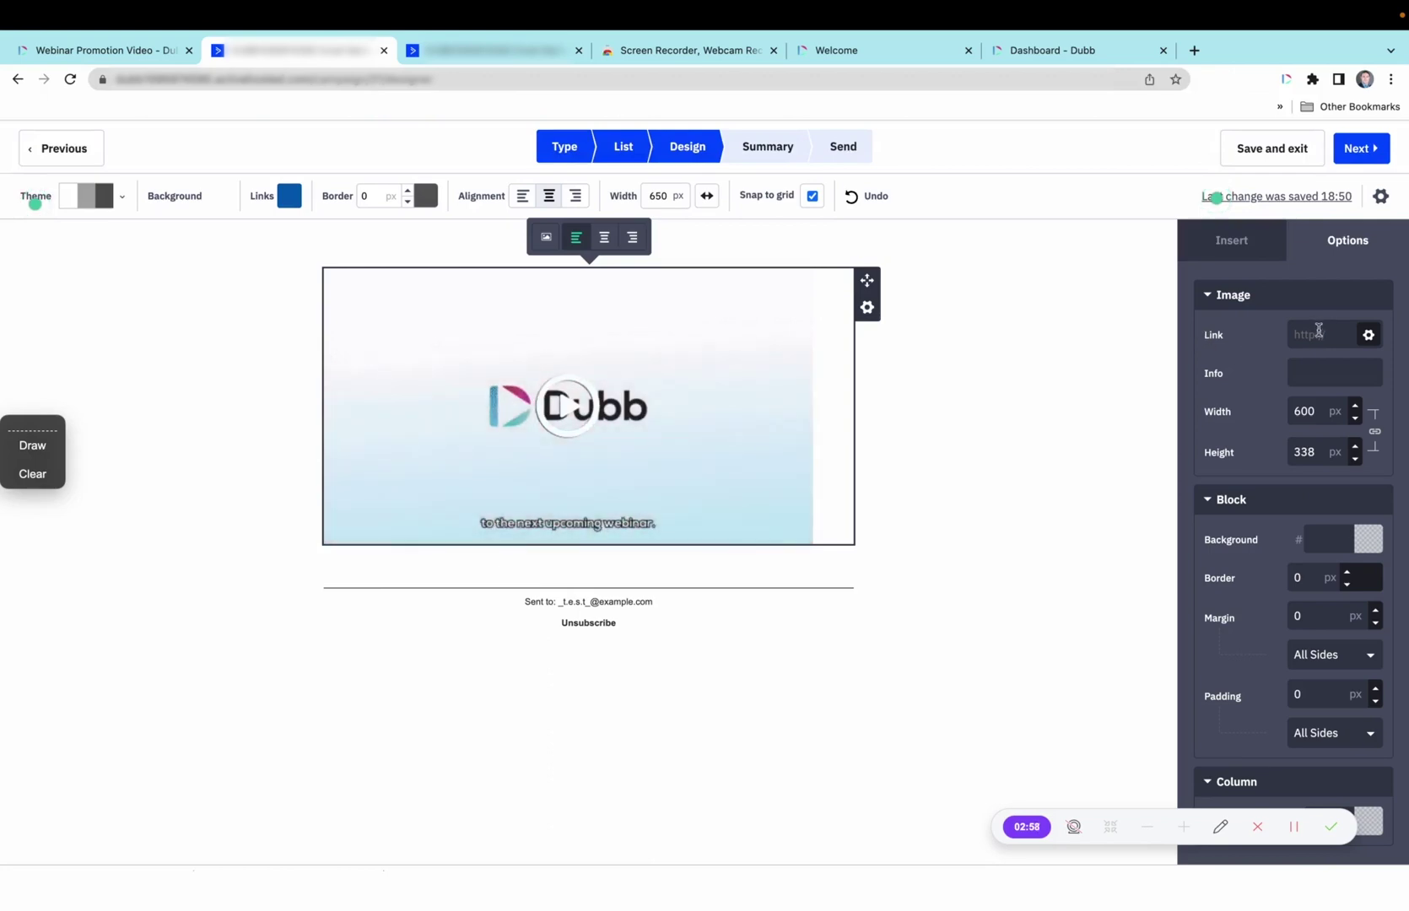
Paste the Dubb video URL into the webinar GIF's Link field
{"action": "left_click", "coordinate": [1316, 334]}
{"action": "key", "text": "ctrl+v"}
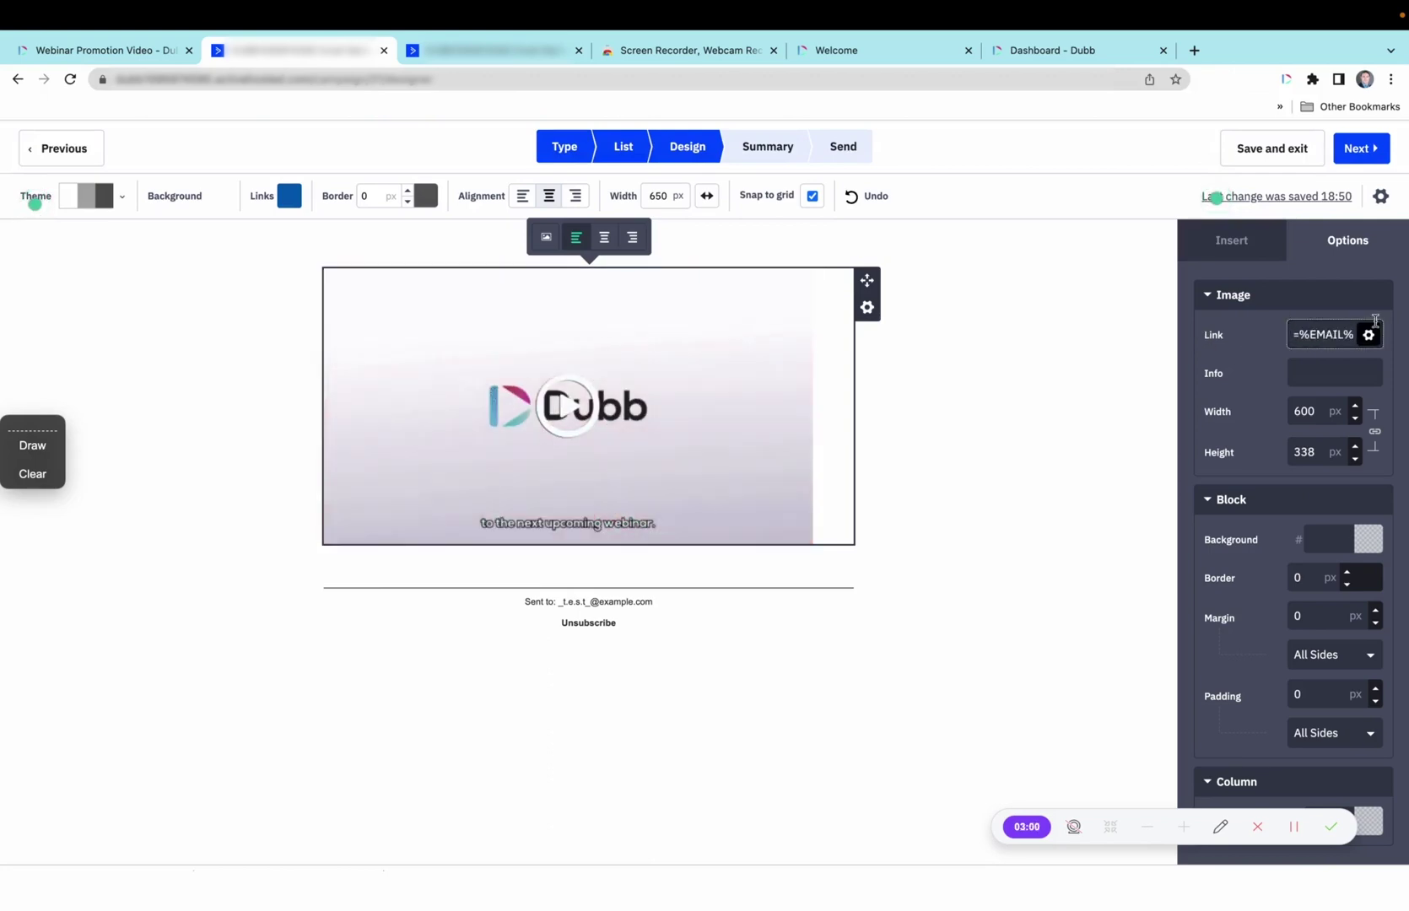
{"action": "left_click", "coordinate": [1064, 334]}
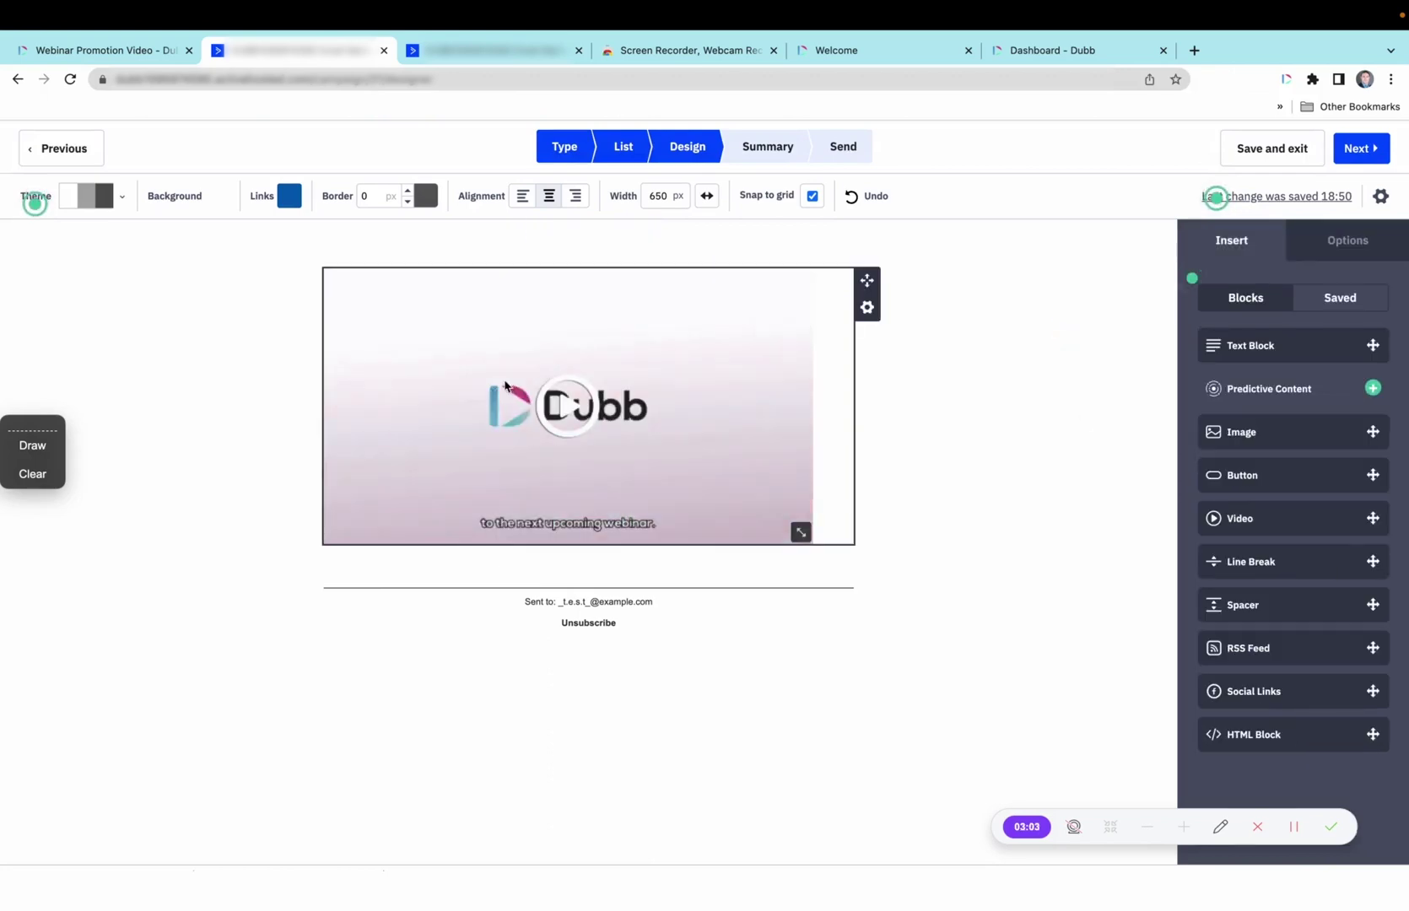
{"action": "left_click", "coordinate": [615, 376]}
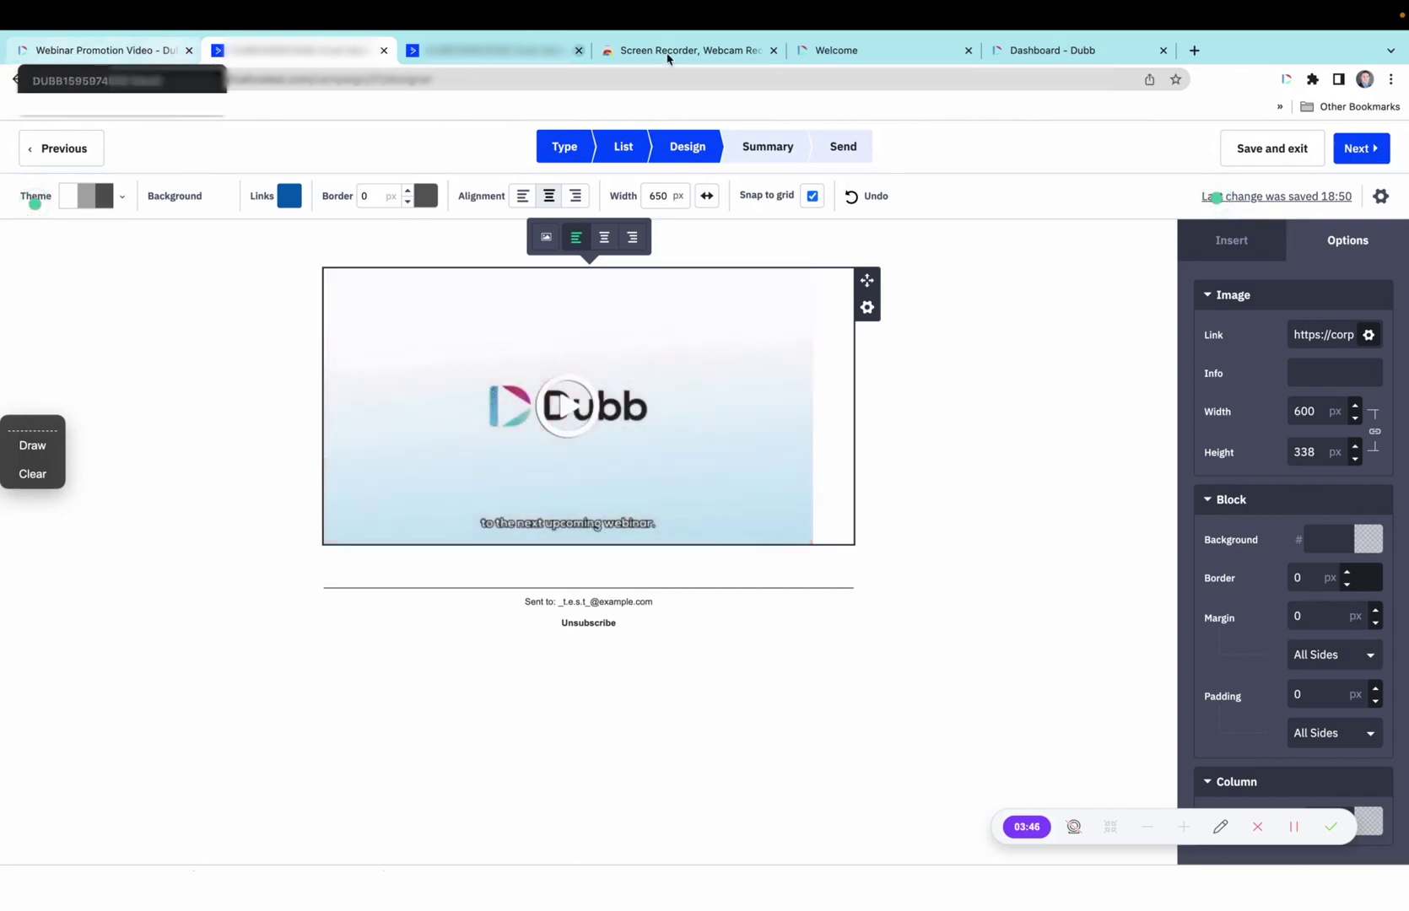
Open Dubb's CRM Contacts list and choose Import Contacts from the Add New Contact menu
{"action": "left_click", "coordinate": [101, 50]}
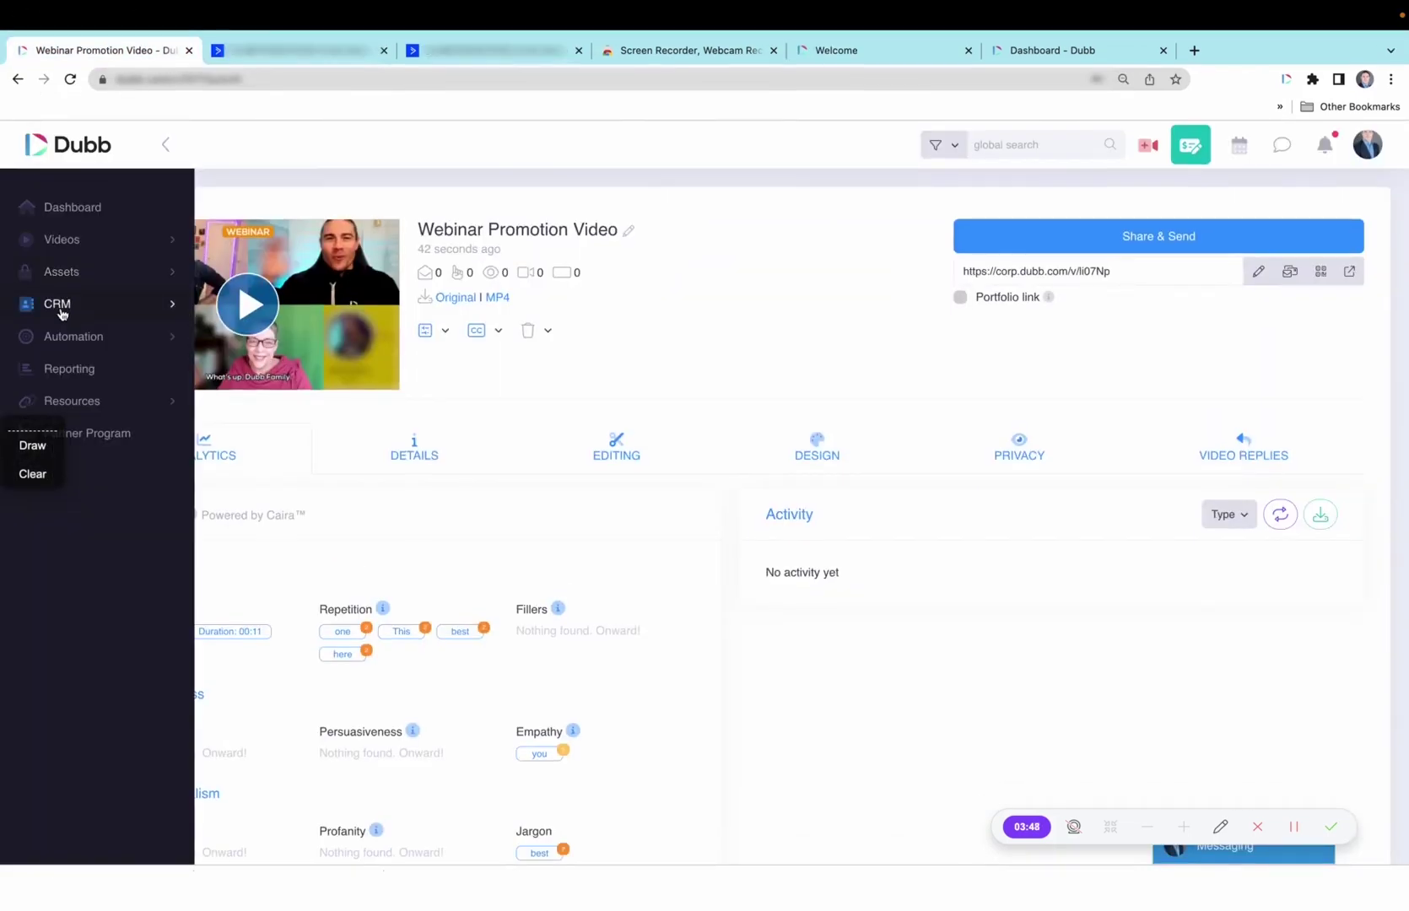
{"action": "left_click", "coordinate": [59, 310]}
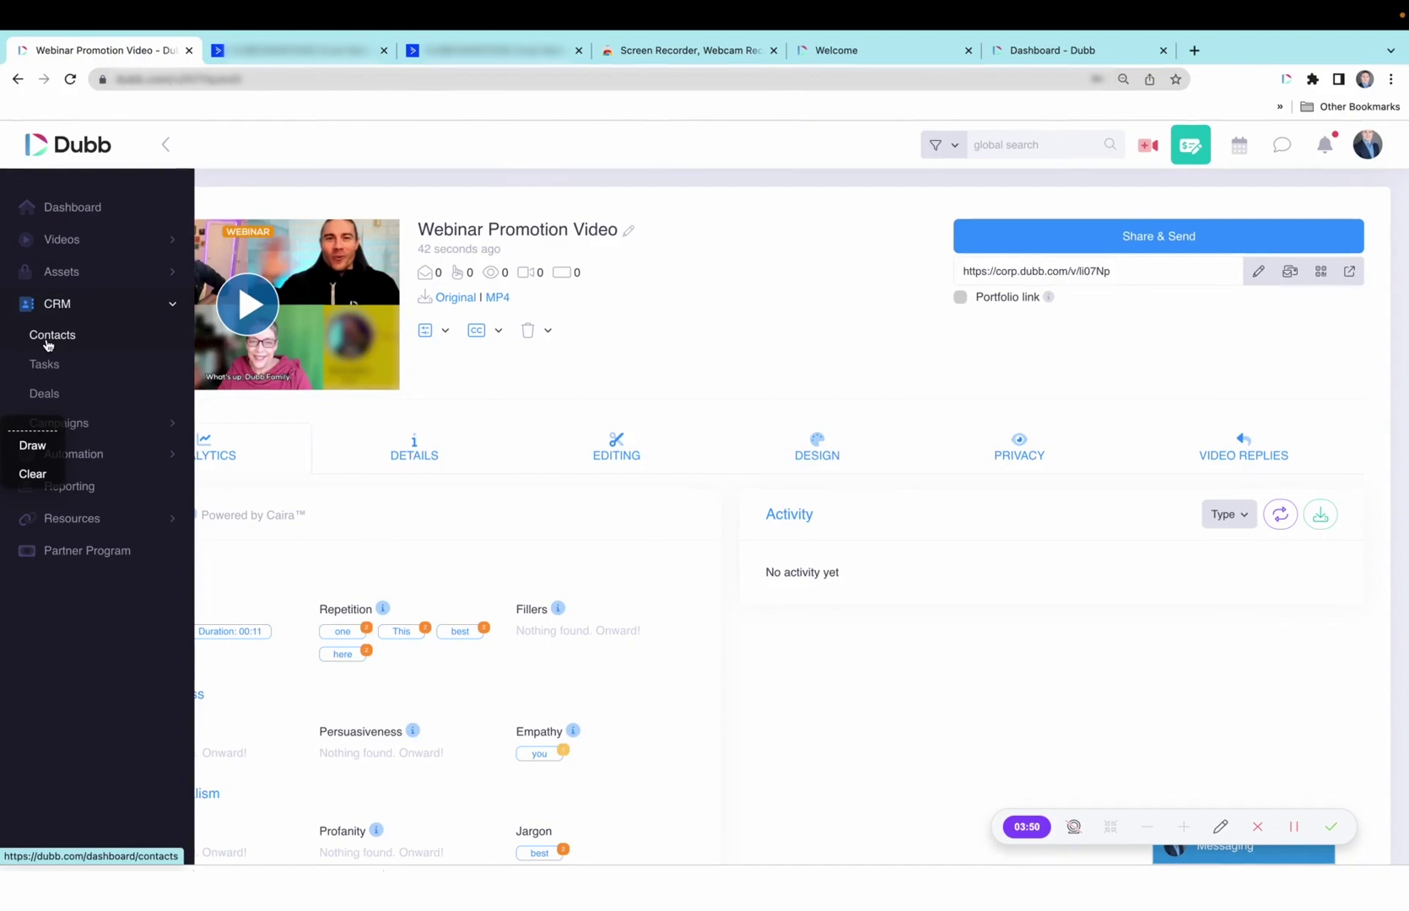
{"action": "left_click", "coordinate": [48, 340]}
{"action": "left_click", "coordinate": [960, 237]}
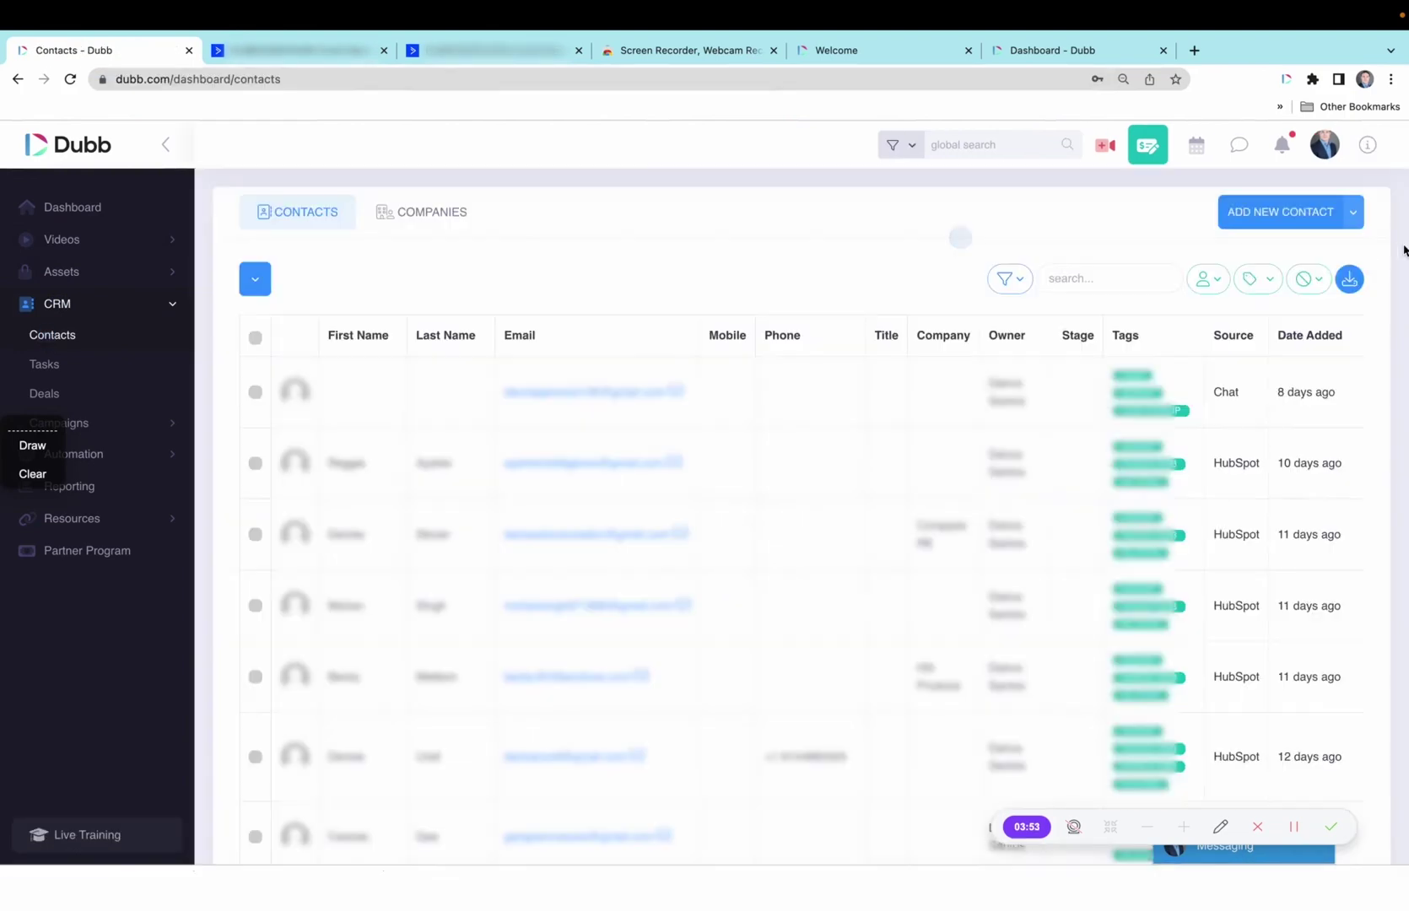
{"action": "left_click", "coordinate": [1363, 212]}
{"action": "left_click", "coordinate": [1248, 252]}
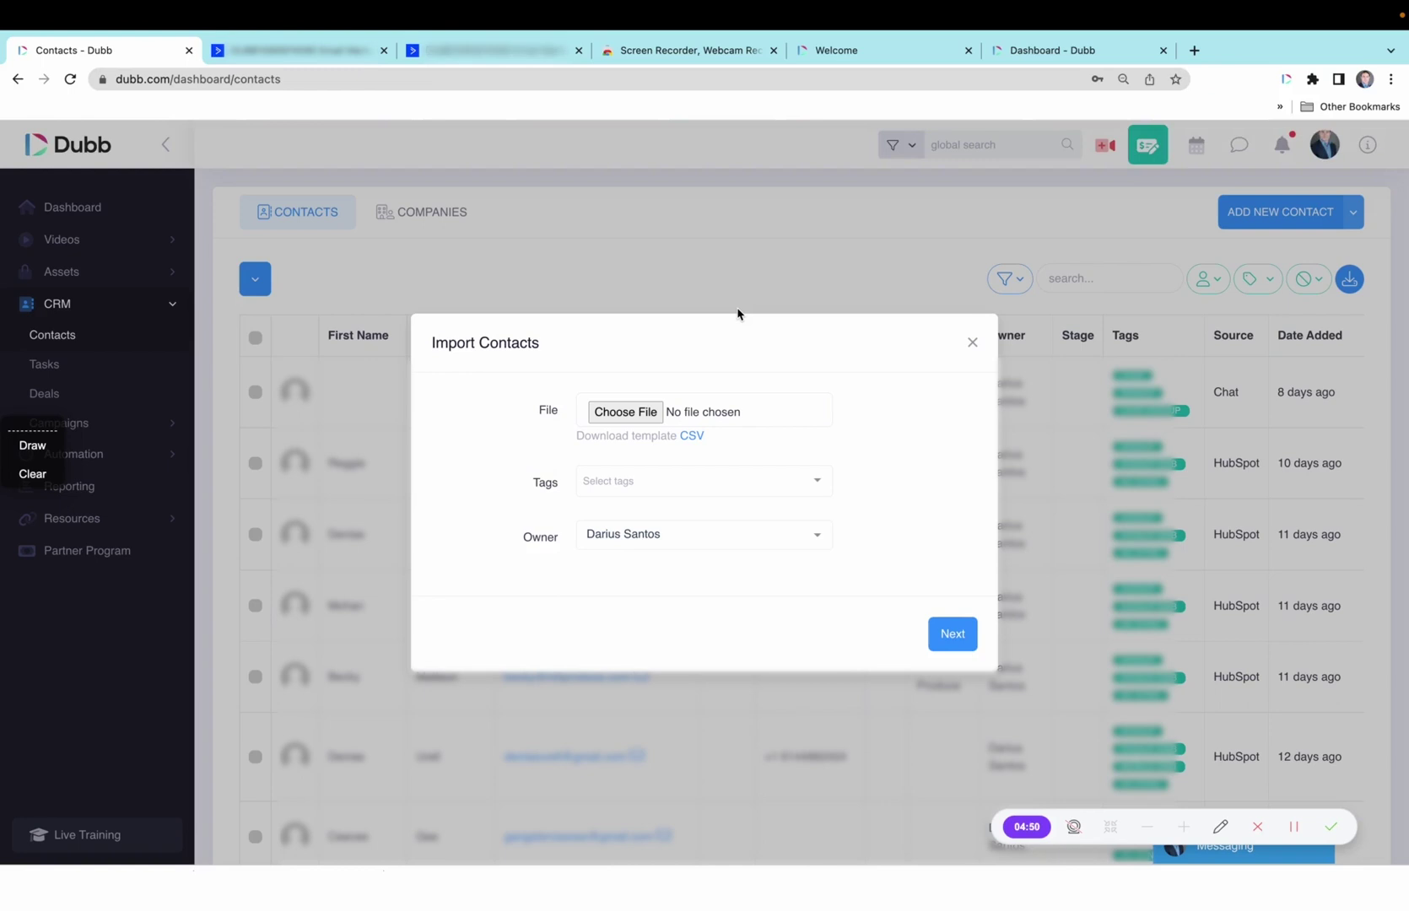
Close the import form and install the Dubb ActiveCampaign Extension from the Team Marketplace
{"action": "mouse_move", "coordinate": [529, 59]}
{"action": "left_click", "coordinate": [972, 341]}
{"action": "left_click", "coordinate": [1316, 150]}
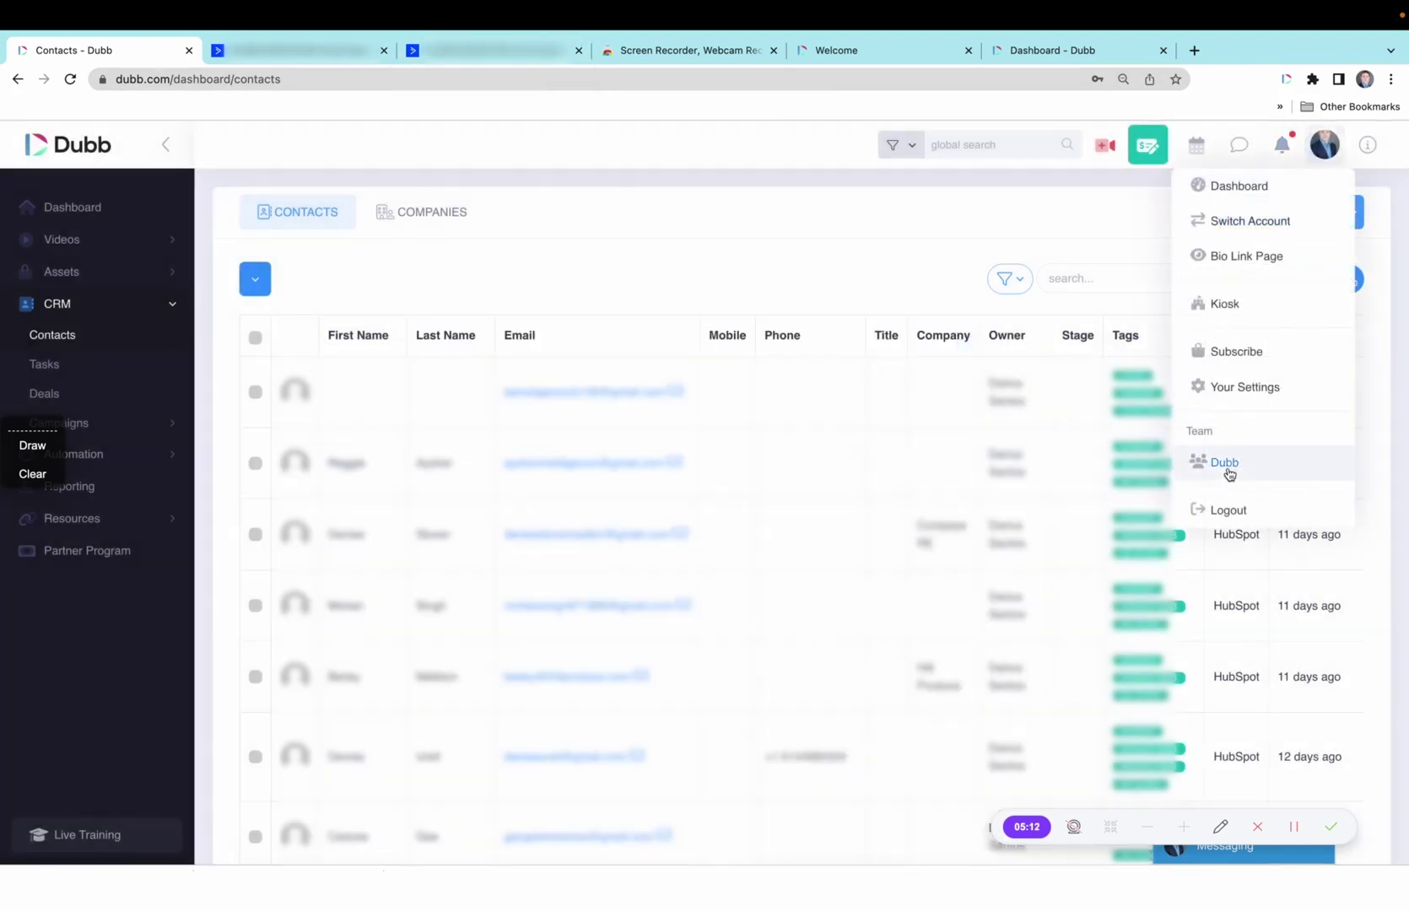
{"action": "left_click", "coordinate": [1232, 464]}
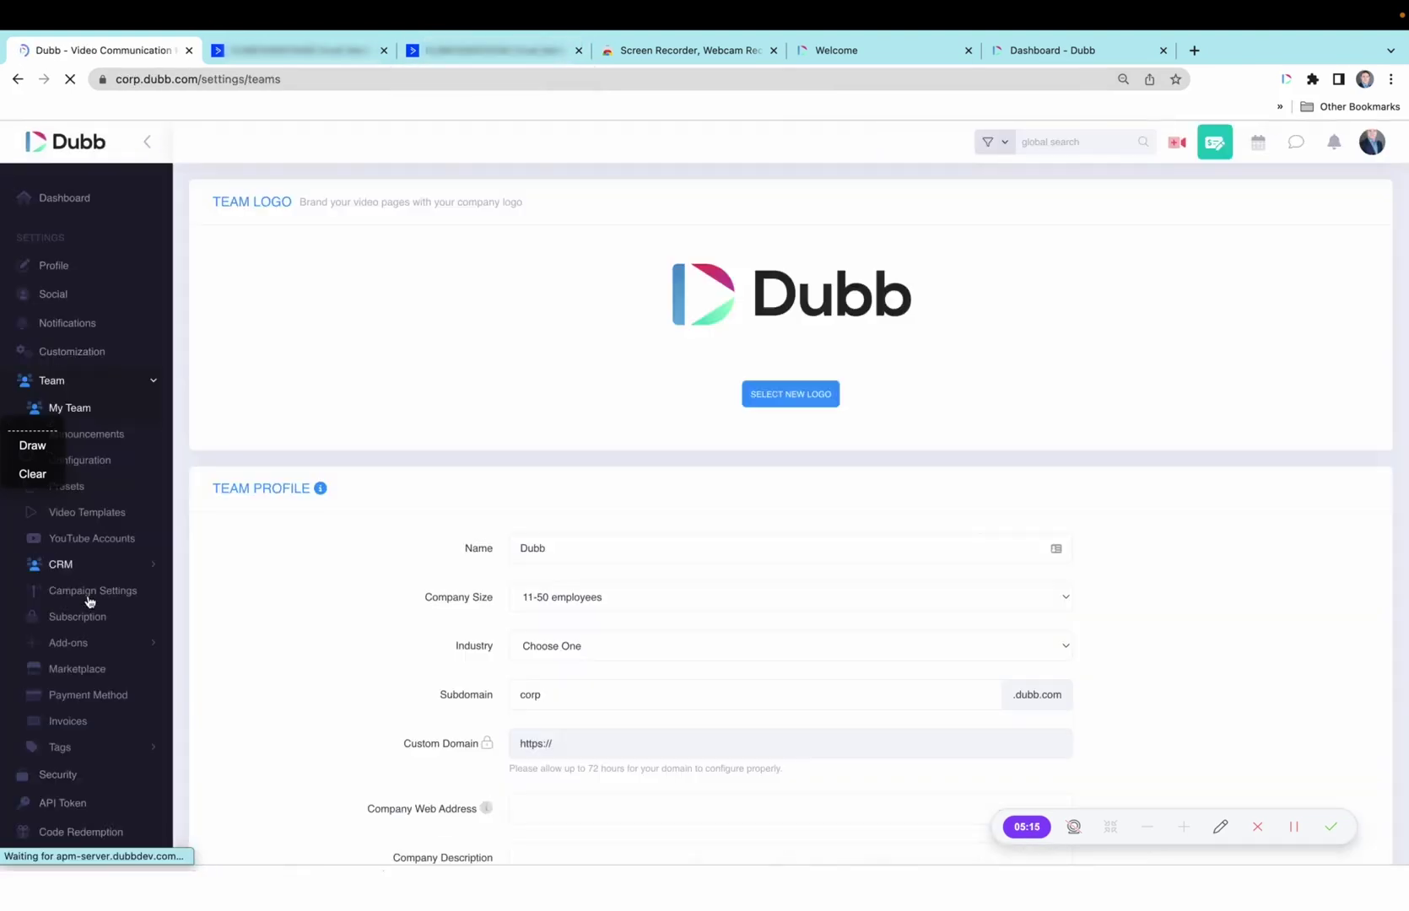
{"action": "left_click", "coordinate": [78, 669]}
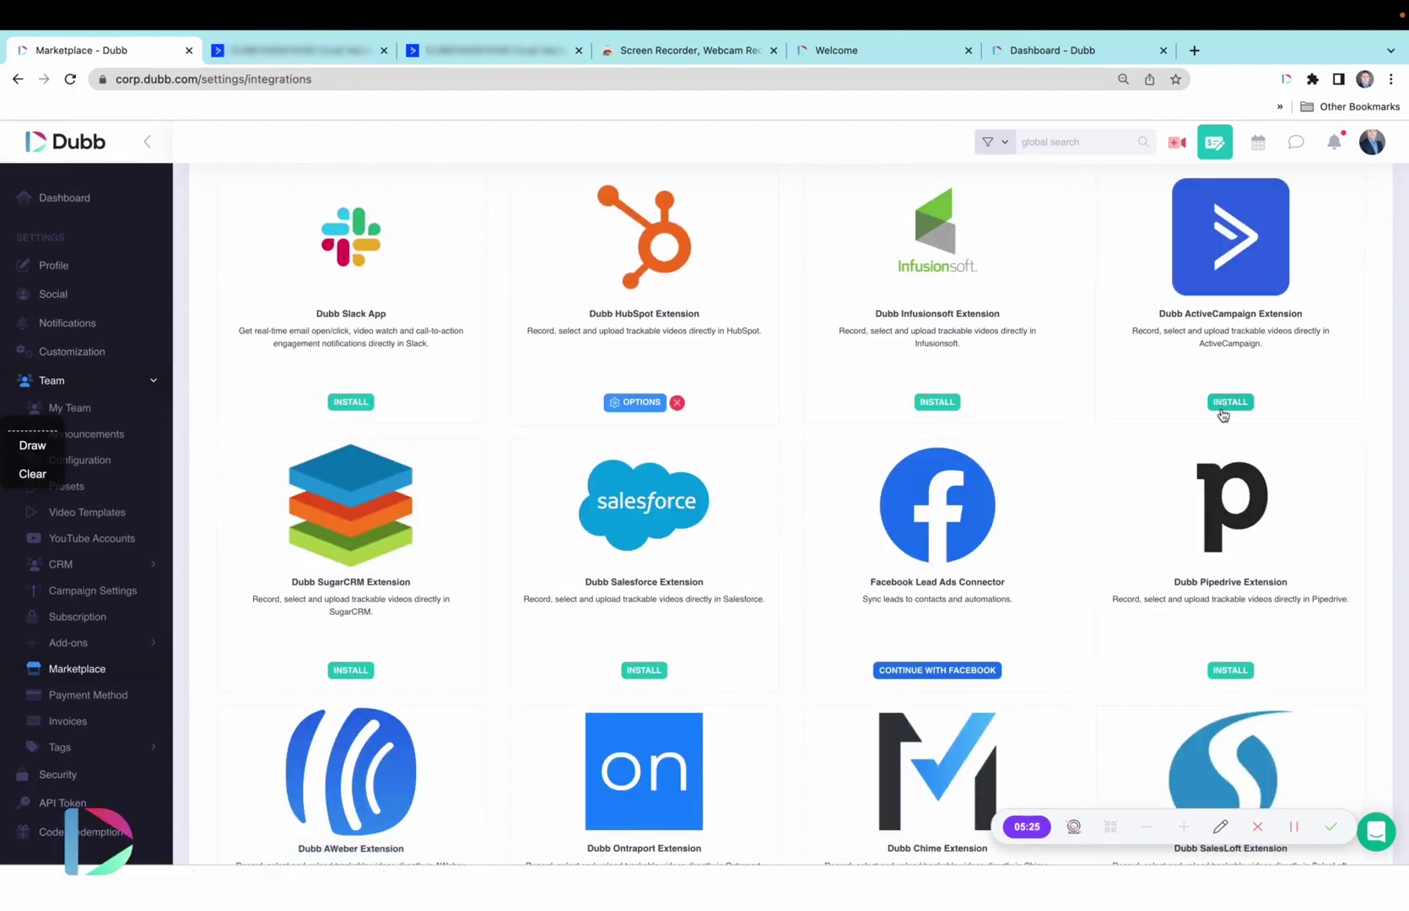
{"action": "left_click", "coordinate": [1228, 403]}
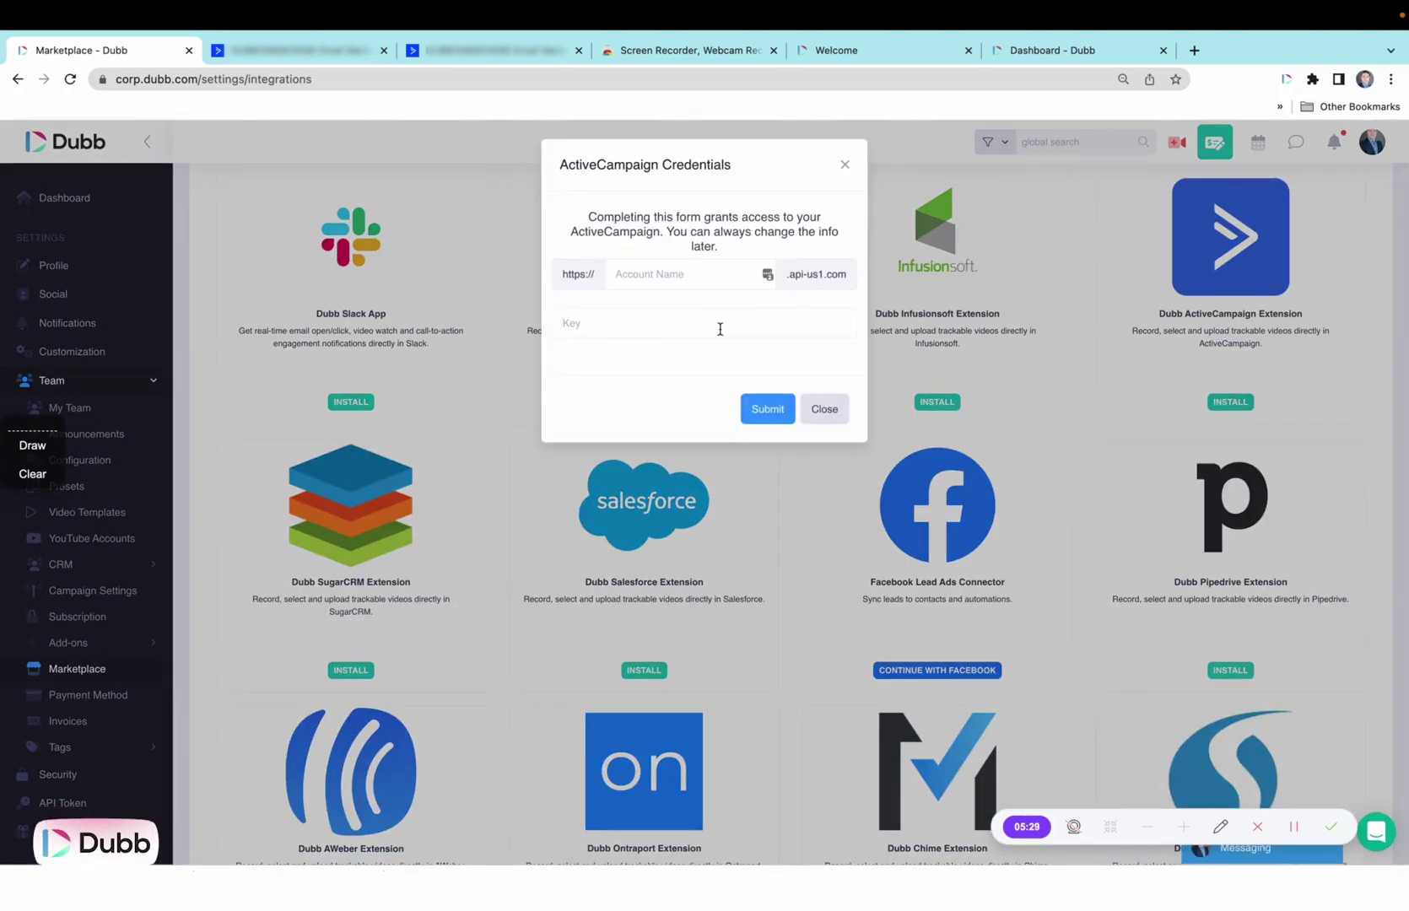
Bring the API URL and API key from ActiveCampaign's Developer settings into Dubb's credentials form
{"action": "left_click", "coordinate": [306, 50]}
{"action": "left_click", "coordinate": [451, 52]}
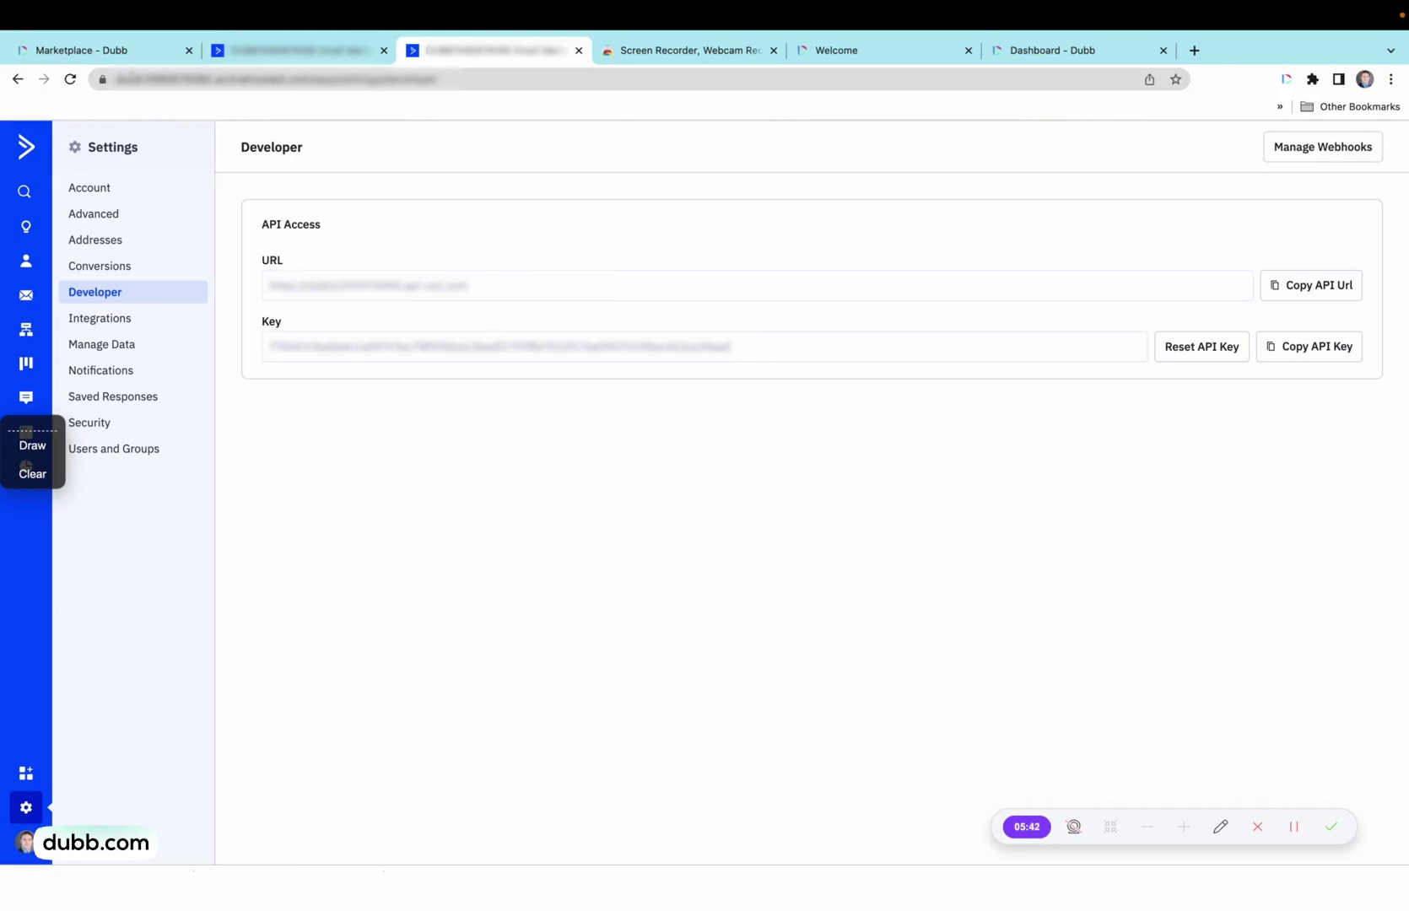
{"action": "left_click", "coordinate": [110, 51]}
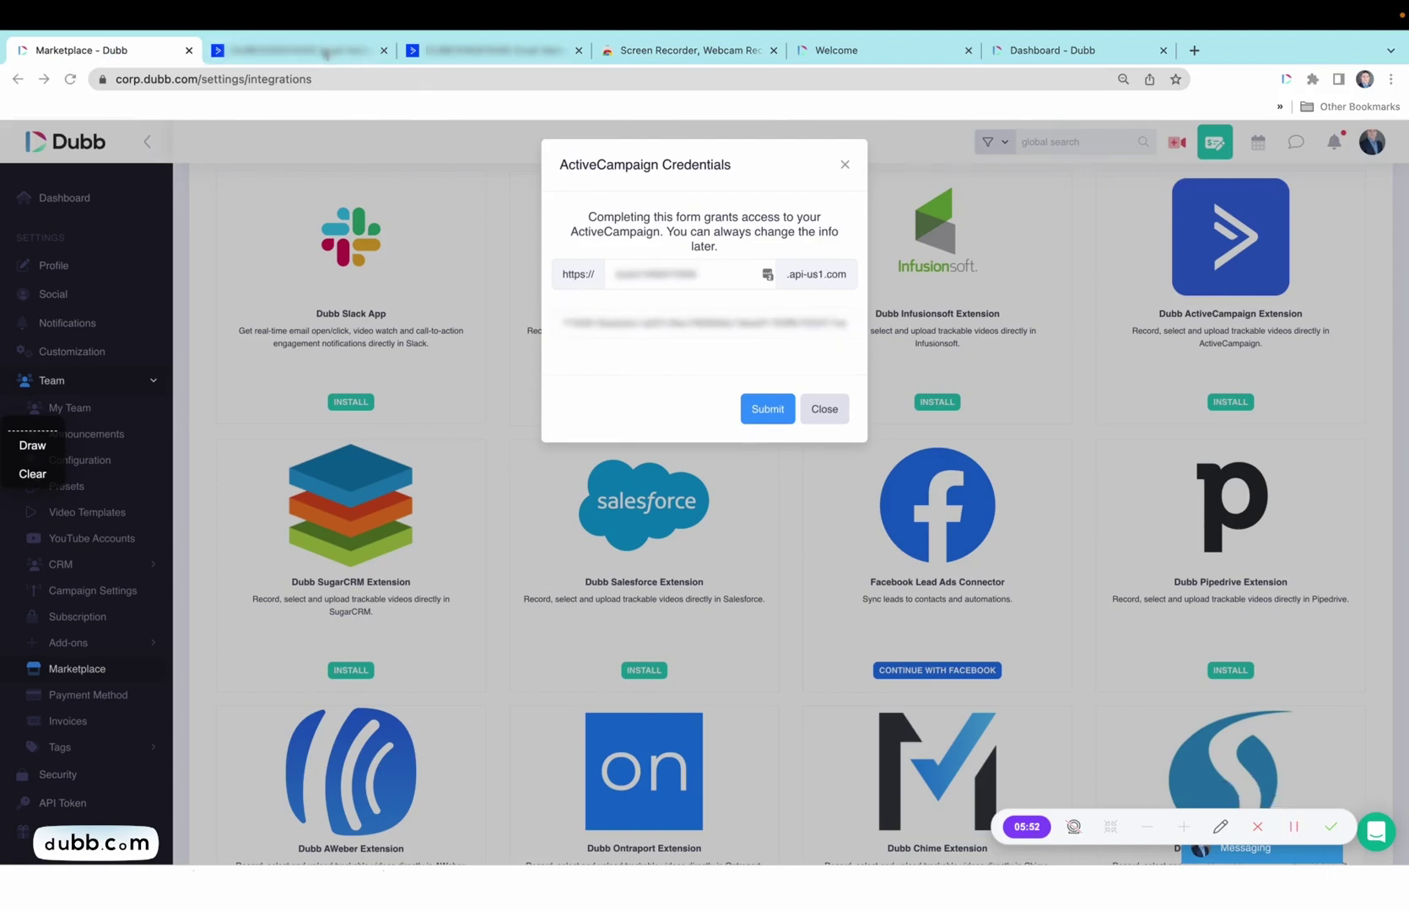
{"action": "left_click", "coordinate": [331, 51]}
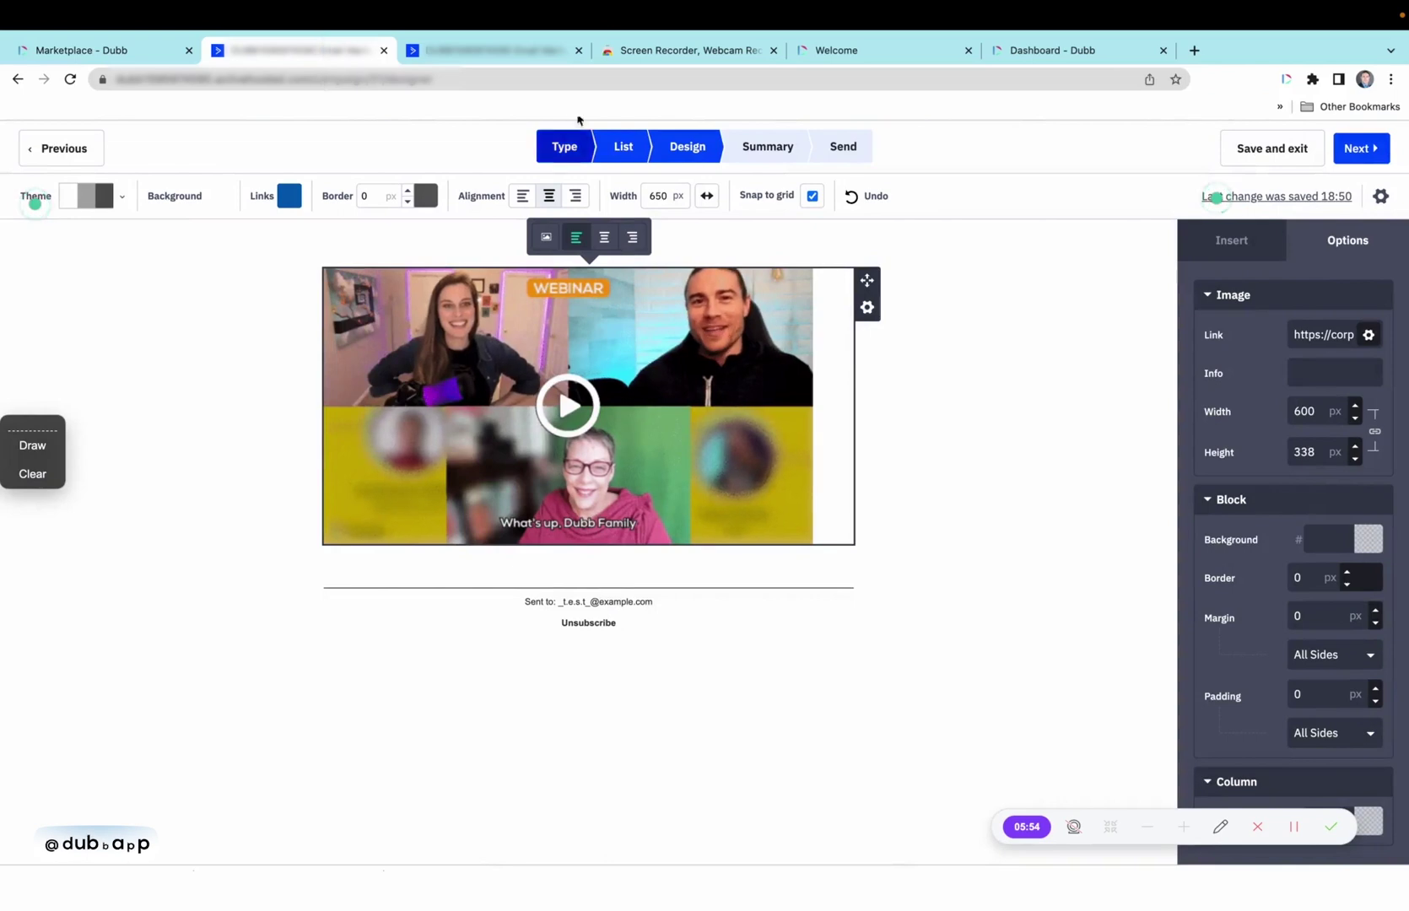
{"action": "left_click", "coordinate": [489, 50]}
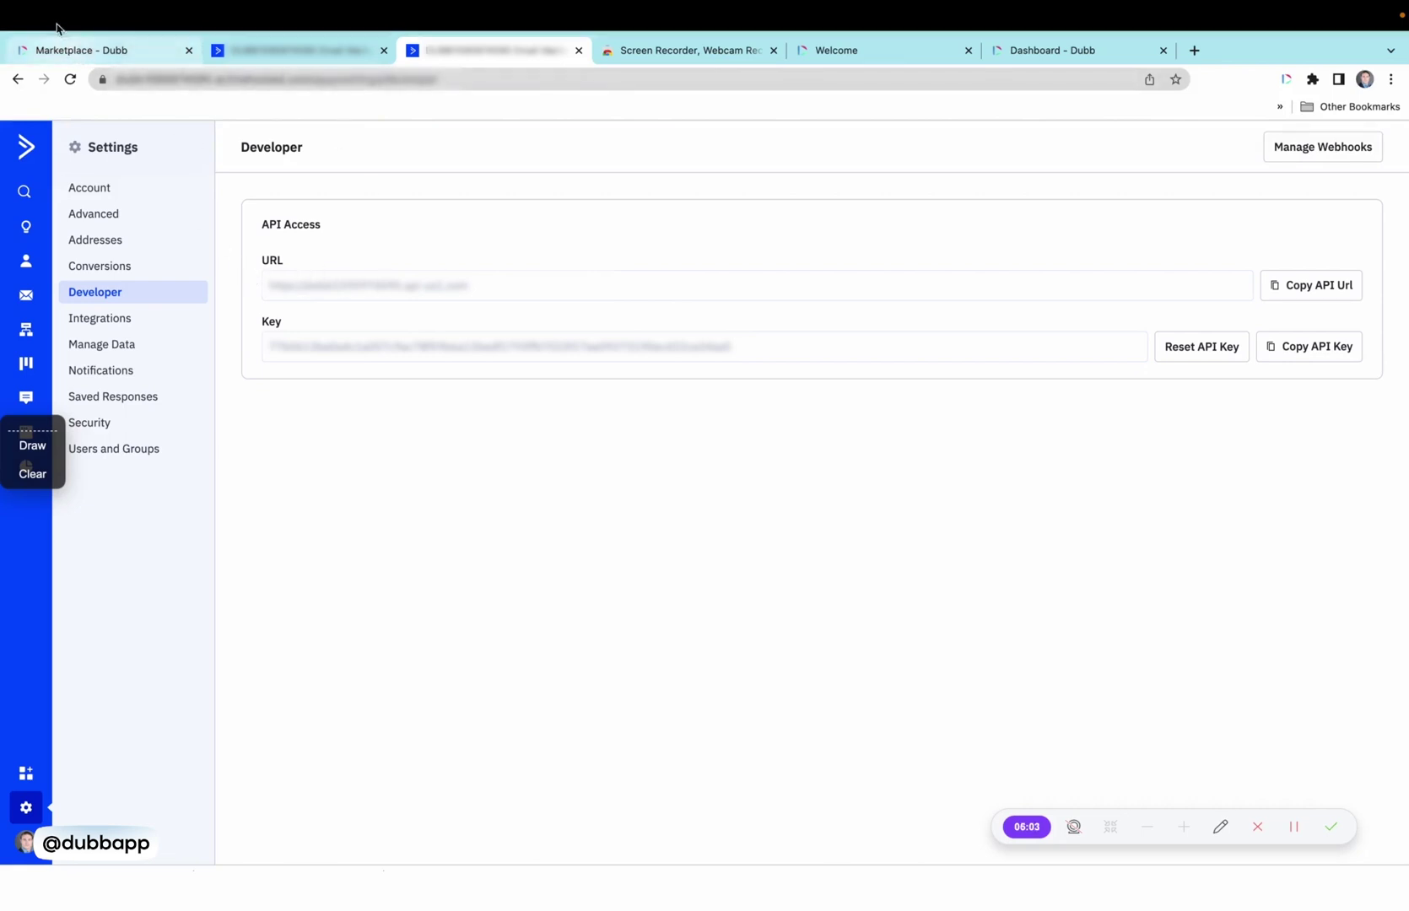
{"action": "left_click", "coordinate": [107, 74]}
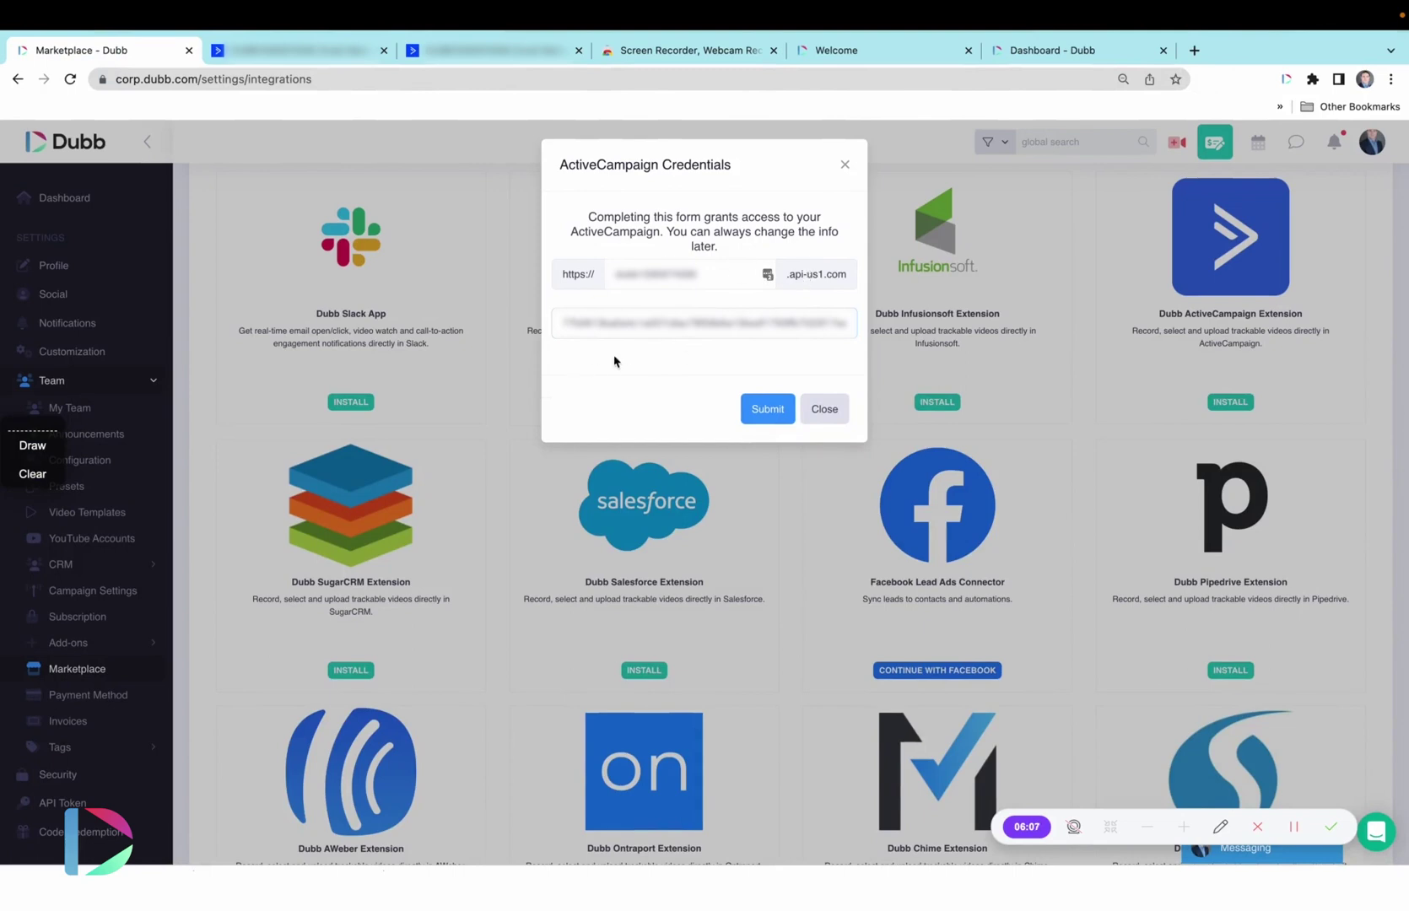
{"action": "left_click", "coordinate": [291, 50]}
{"action": "left_click", "coordinate": [491, 50]}
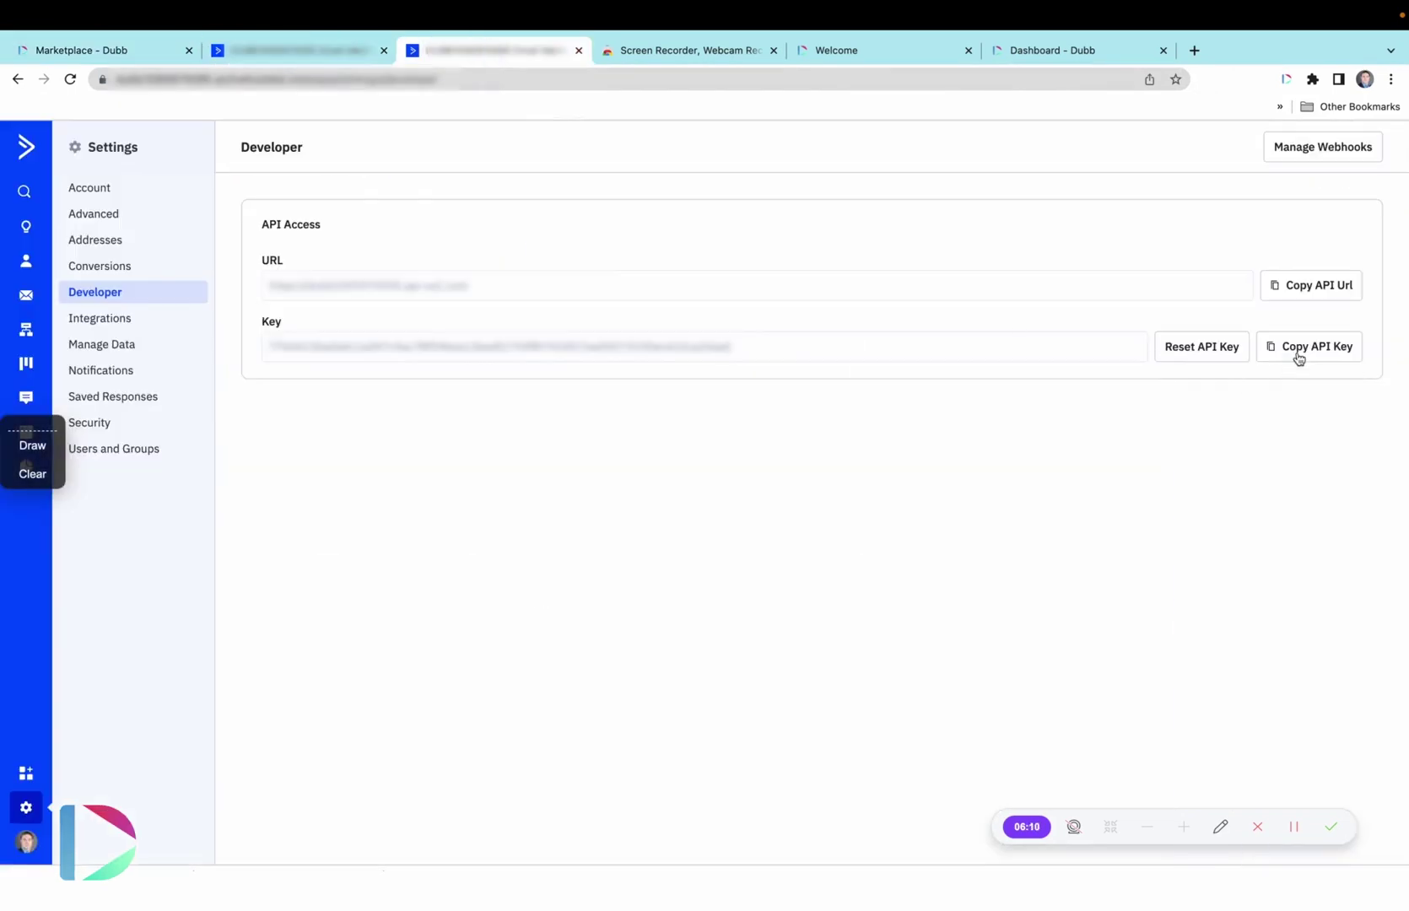
{"action": "left_click", "coordinate": [106, 52]}
Submit the ActiveCampaign credentials, then review the extension's webhook, contact owner and tag options
{"action": "left_click", "coordinate": [767, 409]}
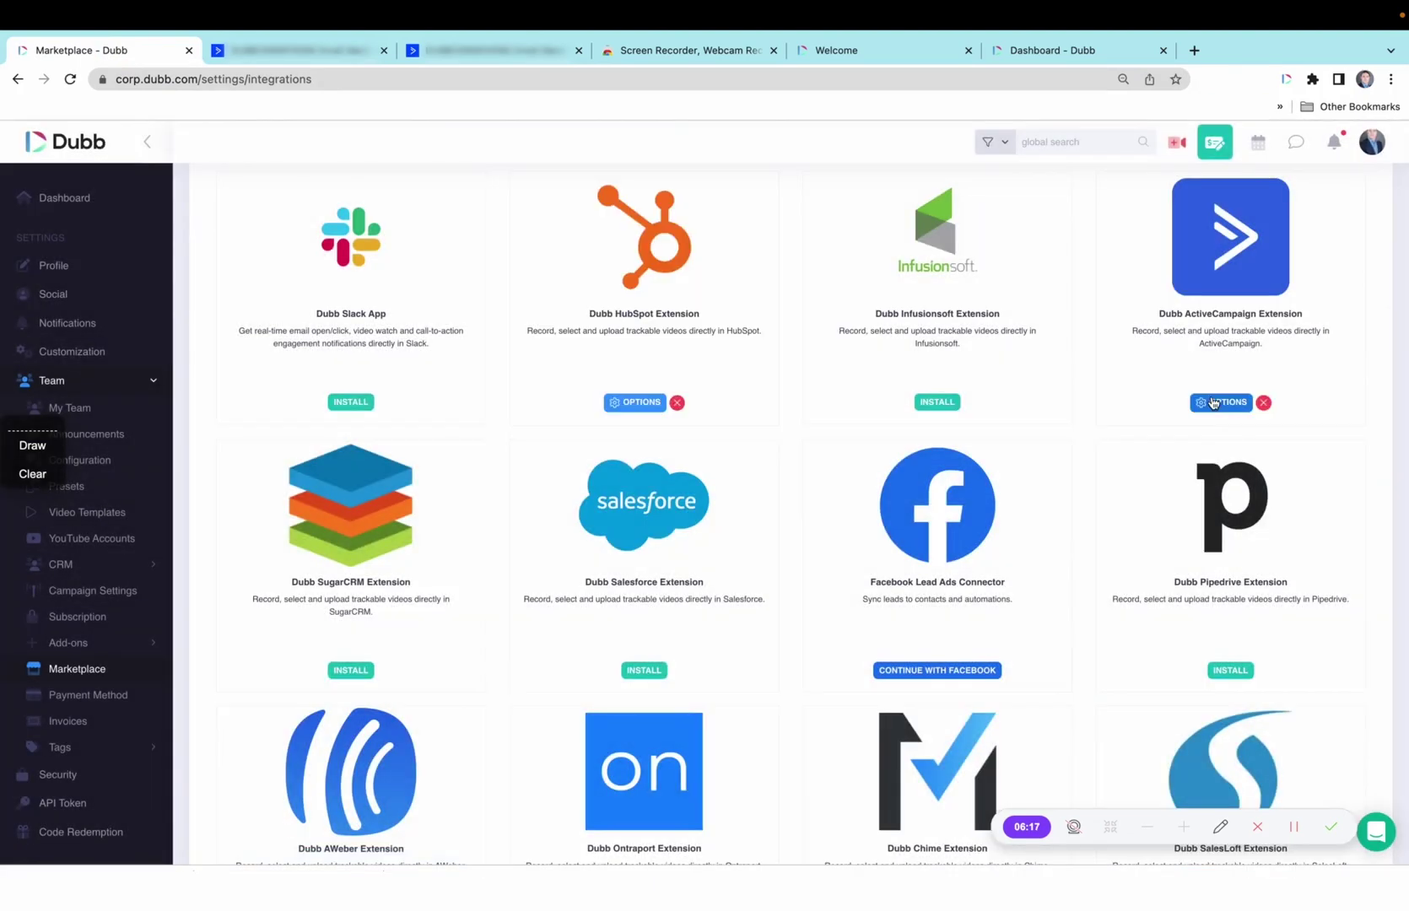
{"action": "left_click", "coordinate": [1221, 402]}
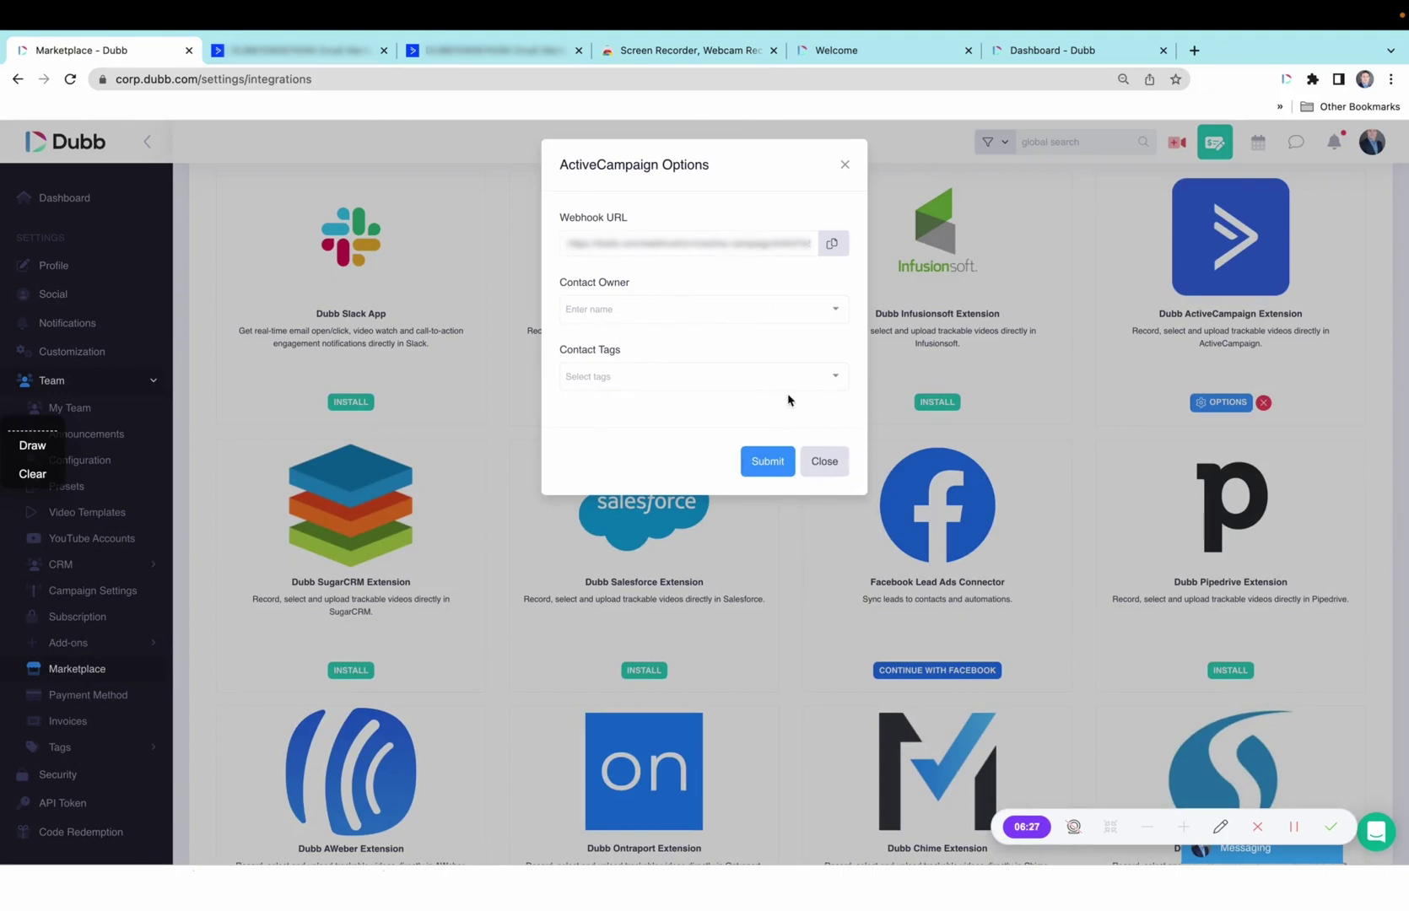
{"action": "left_click", "coordinate": [845, 165]}
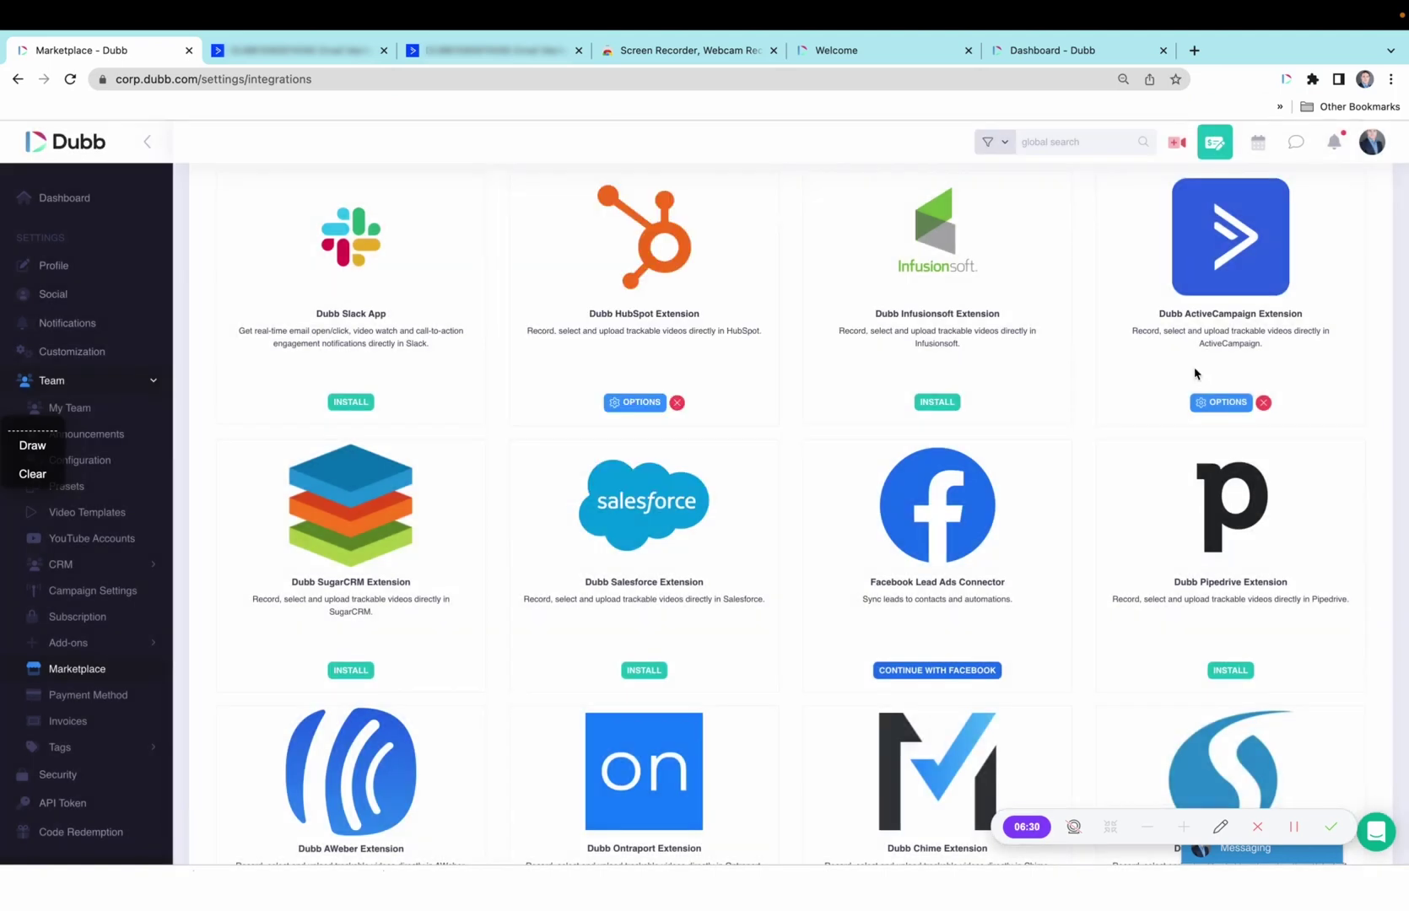
Return to the ActiveCampaign email design and bring up the Dubb My Videos panel
{"action": "left_click", "coordinate": [295, 50]}
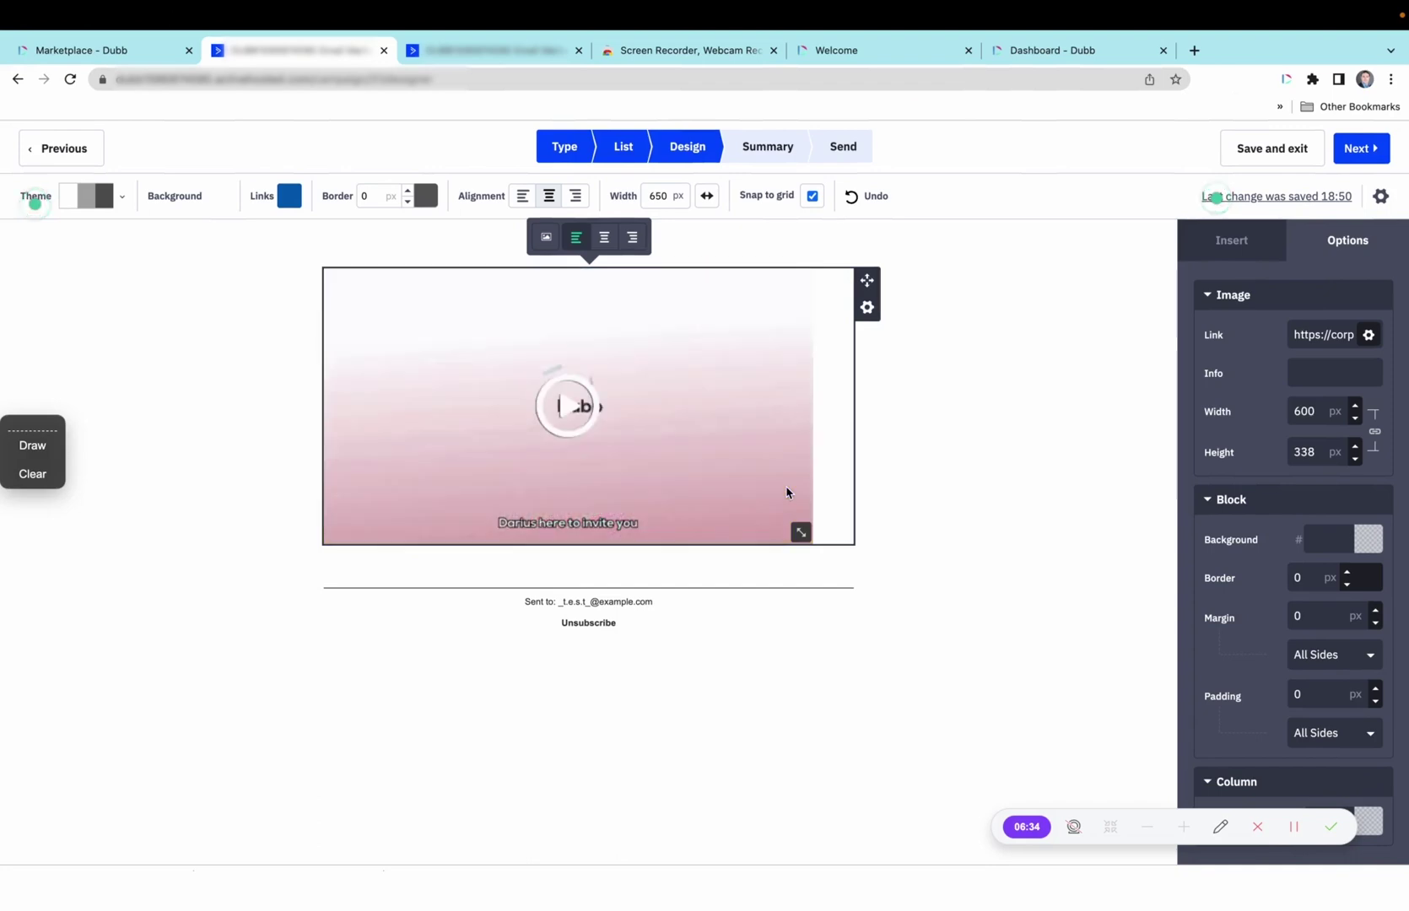
{"action": "left_click", "coordinate": [1285, 78]}
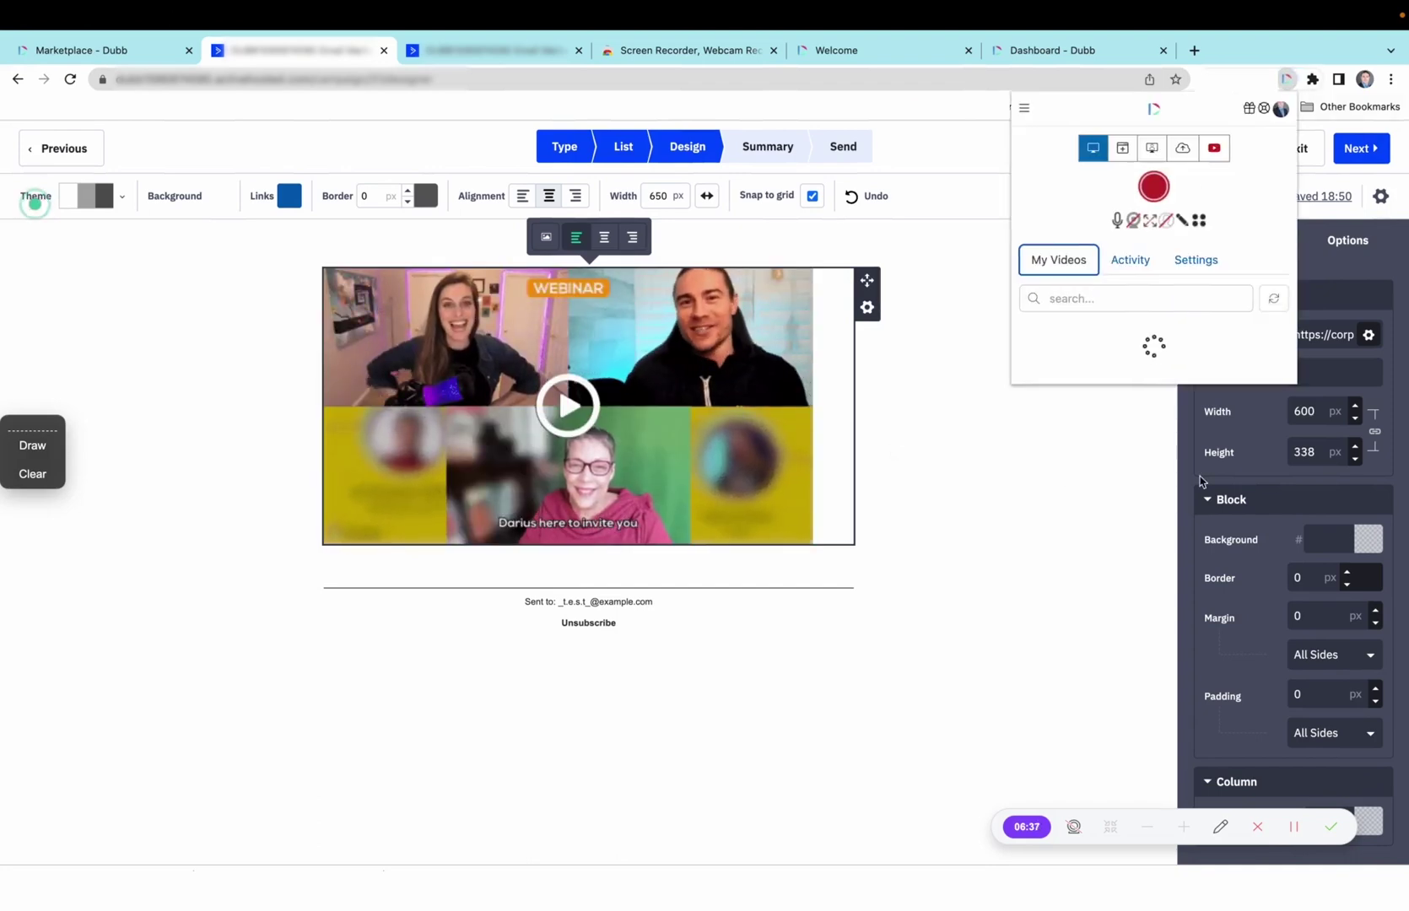